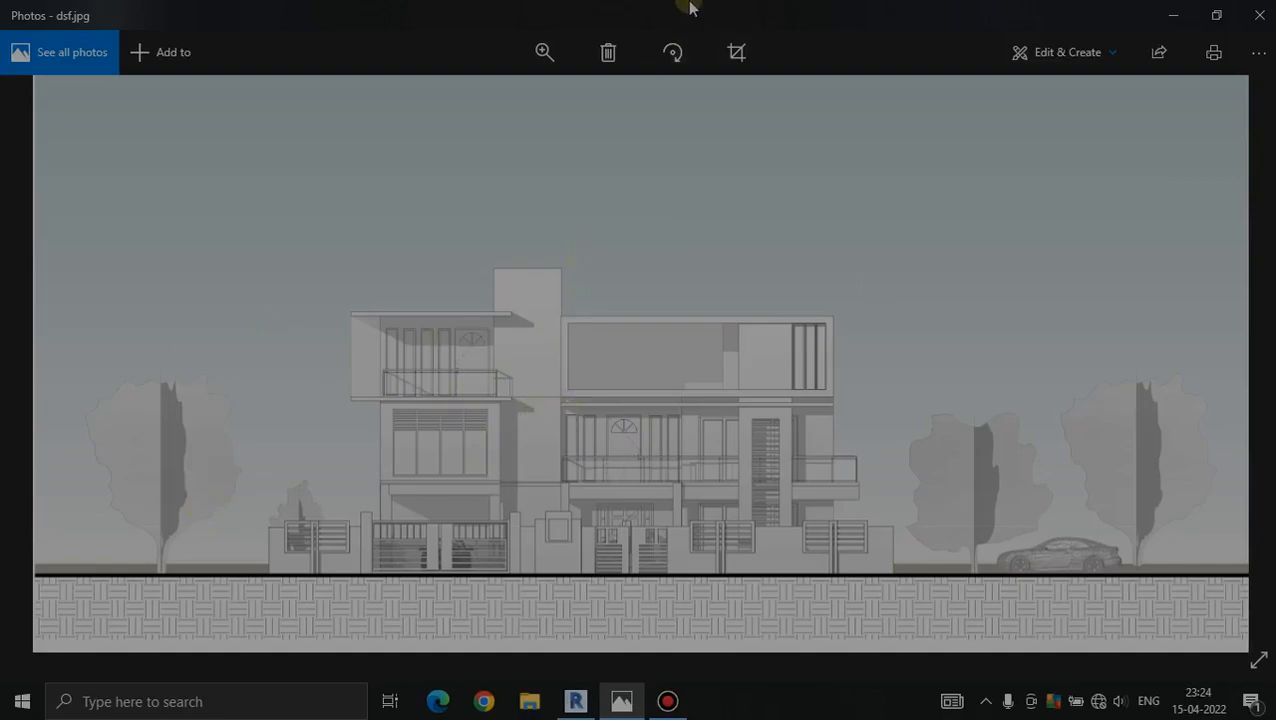
Switch to Revit, open the South building elevation and compare it with the dsf.jpg reference image
{"action": "left_click_drag", "start_coordinate": [684, 6], "coordinate": [657, 72]}
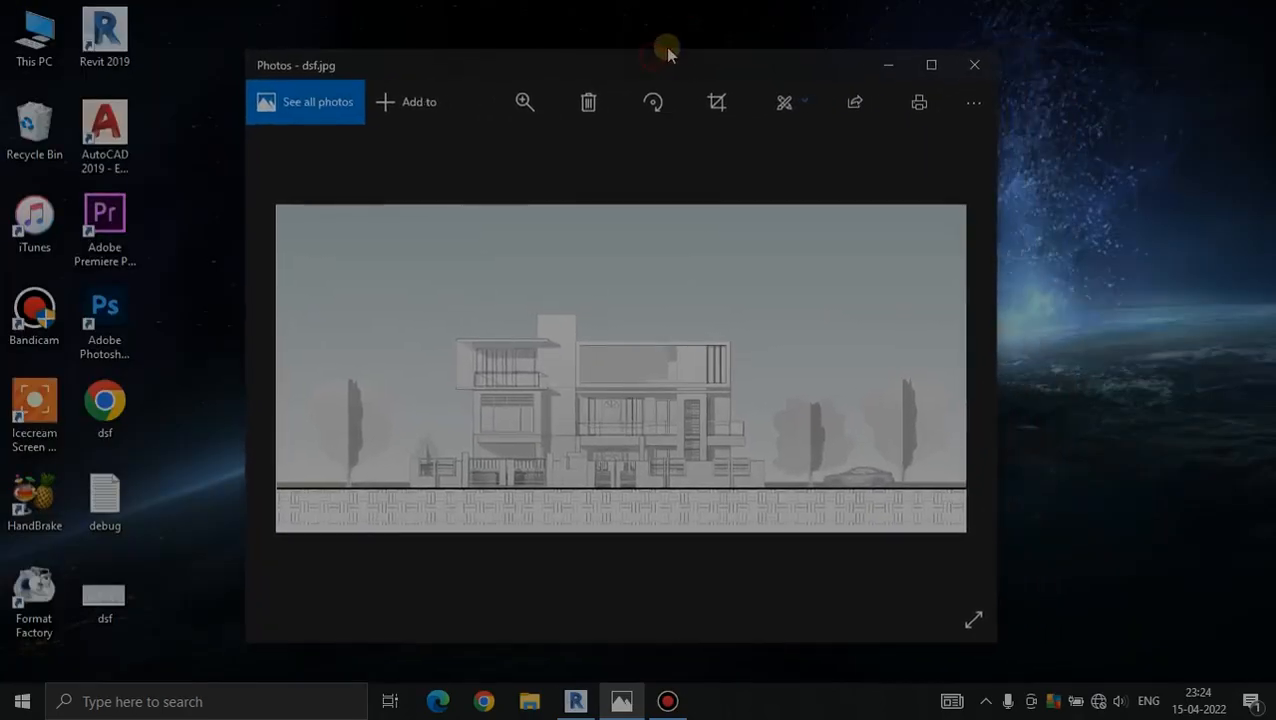
{"action": "left_click", "coordinate": [892, 65]}
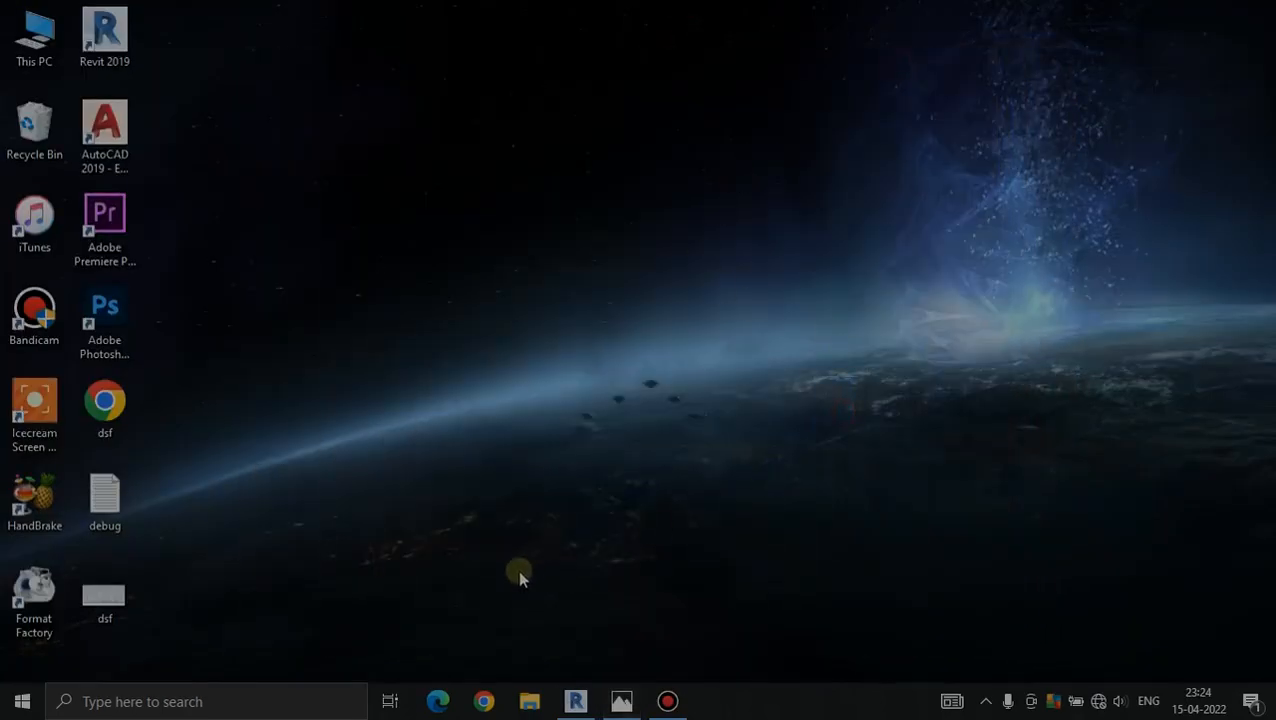
{"action": "left_click", "coordinate": [575, 701]}
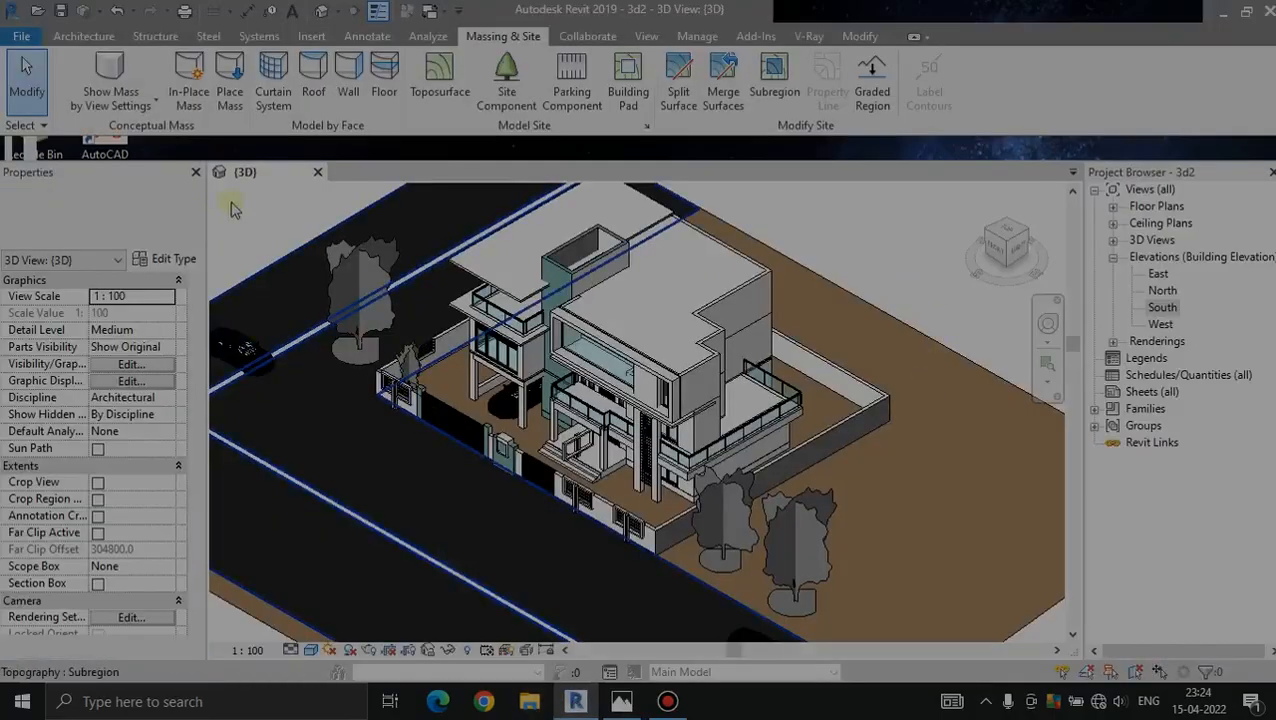
{"action": "middle_click_drag", "start_coordinate": [655, 505], "coordinate": [670, 455]}
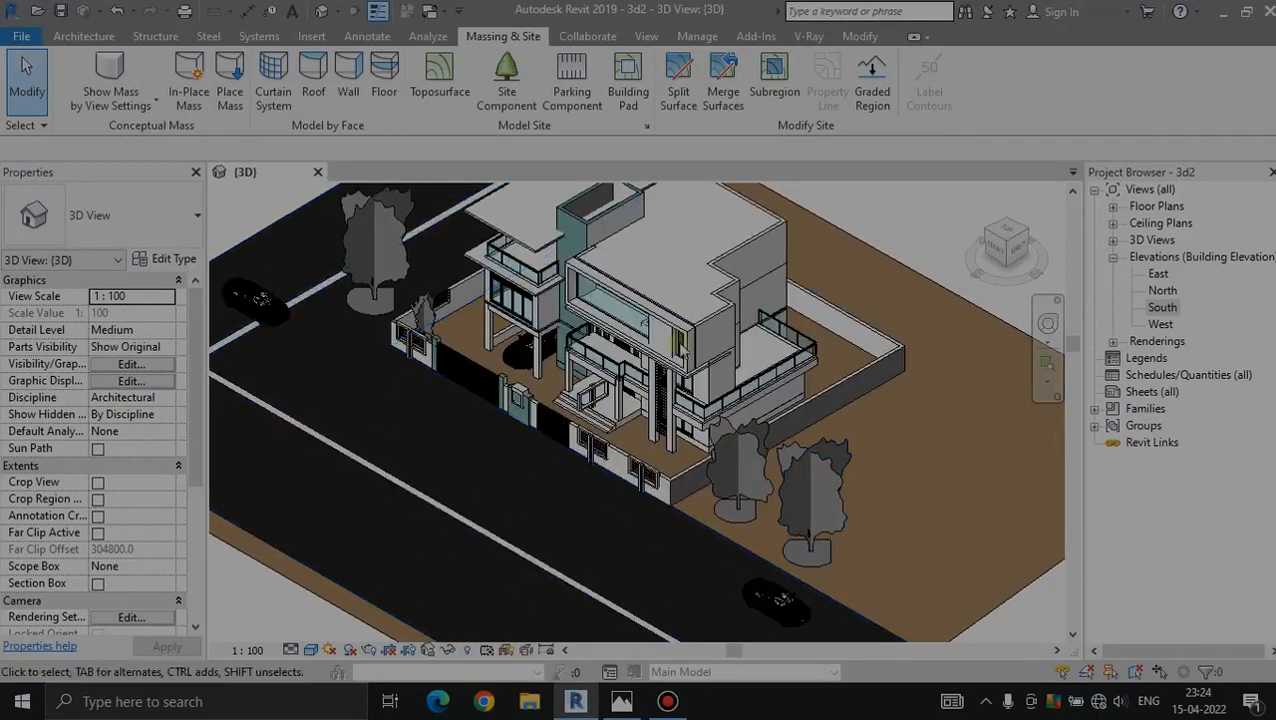
{"action": "double_click", "coordinate": [1152, 314]}
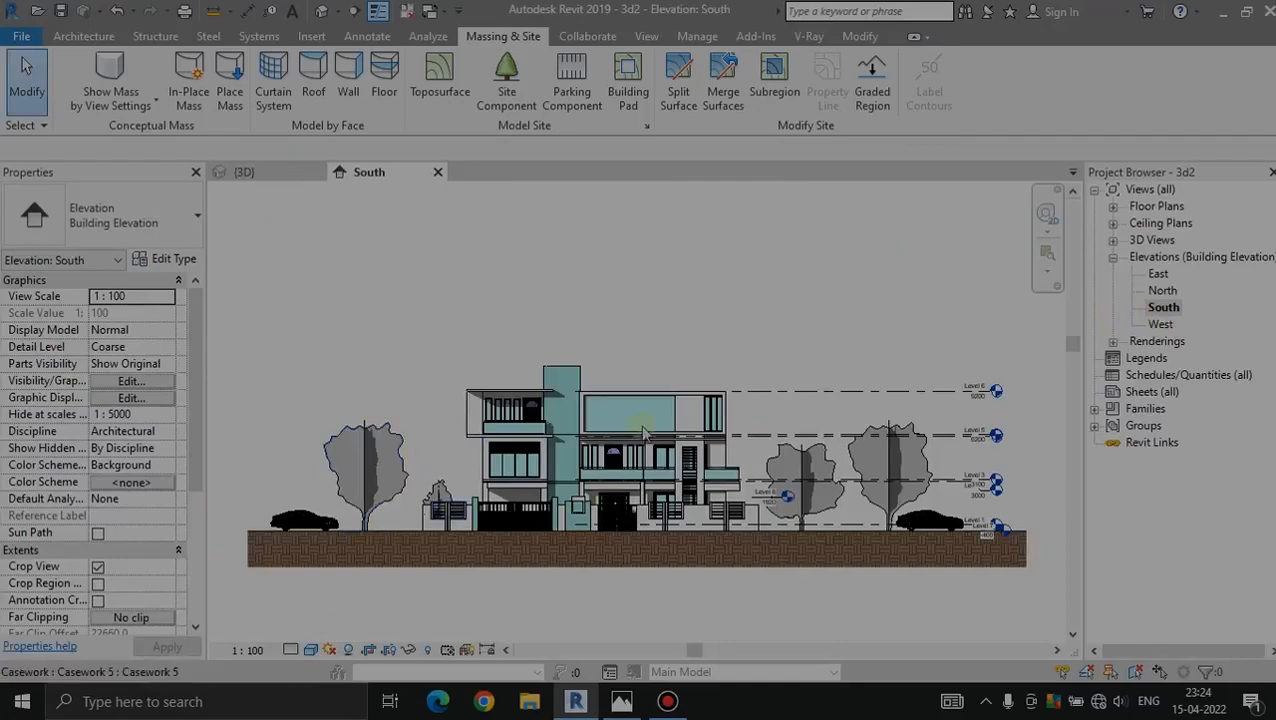
{"action": "middle_click_drag", "start_coordinate": [678, 535], "coordinate": [633, 477]}
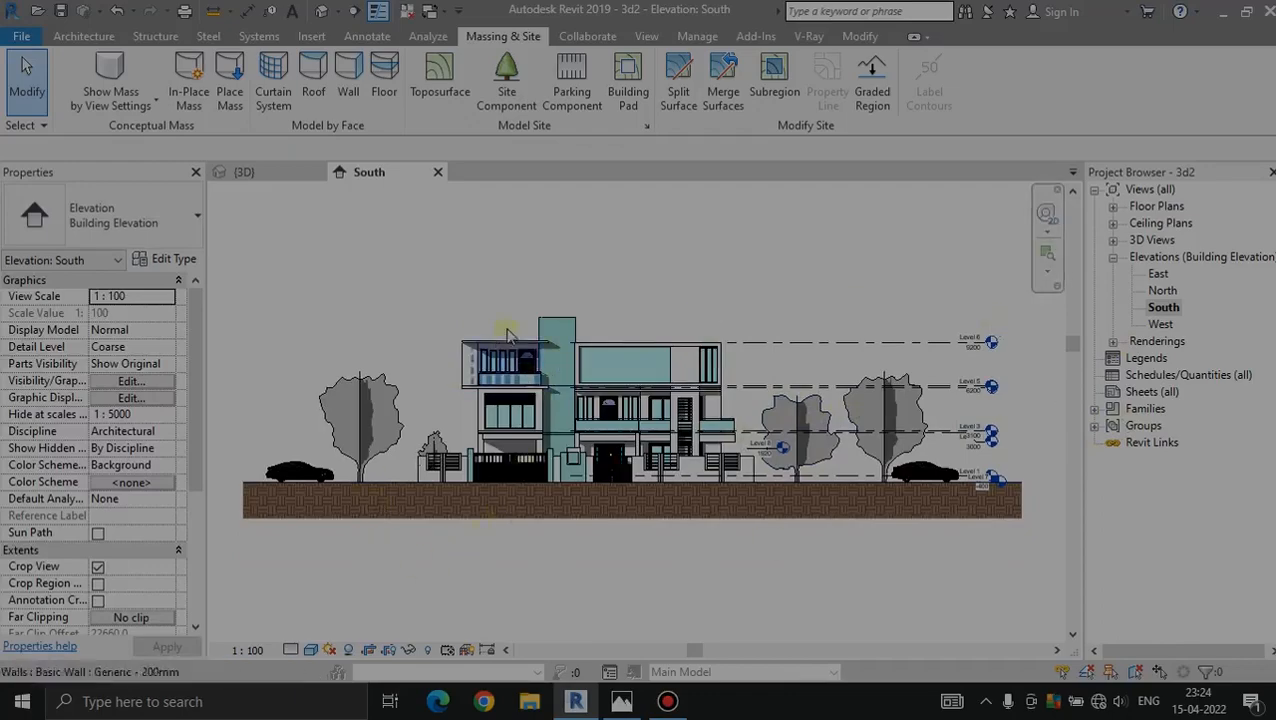
{"action": "left_click", "coordinate": [634, 706]}
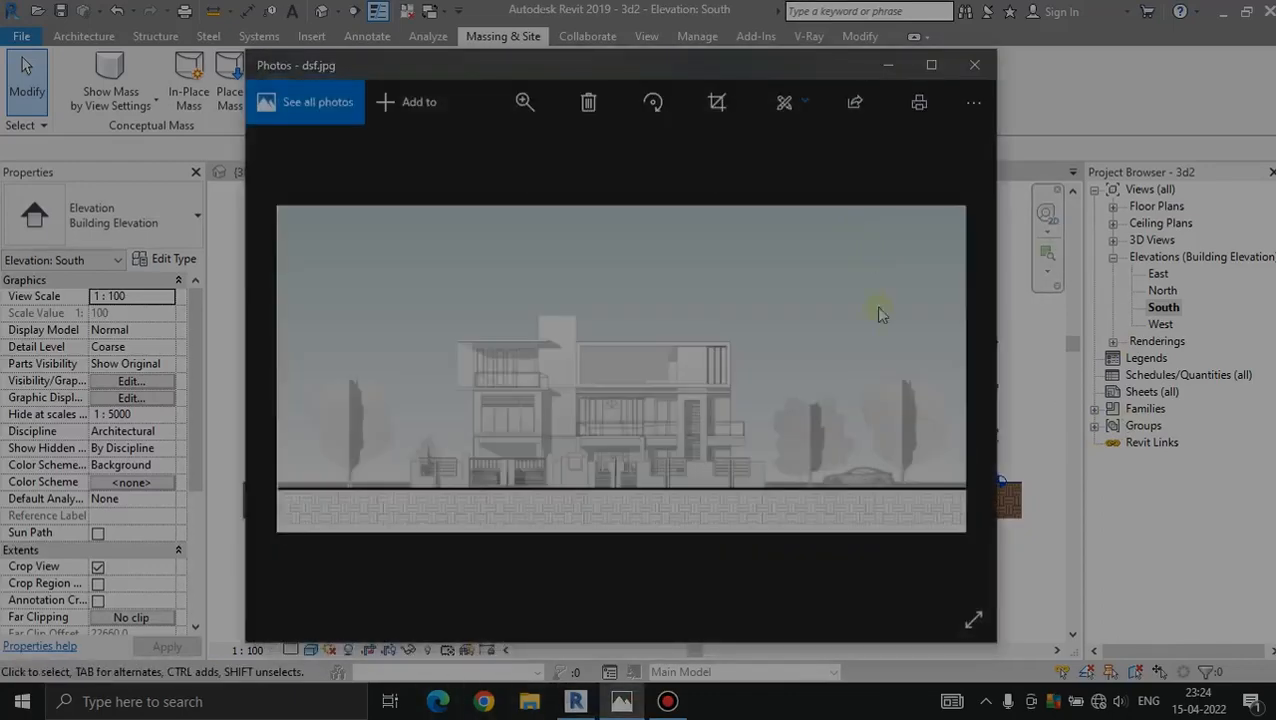
{"action": "left_click", "coordinate": [888, 64]}
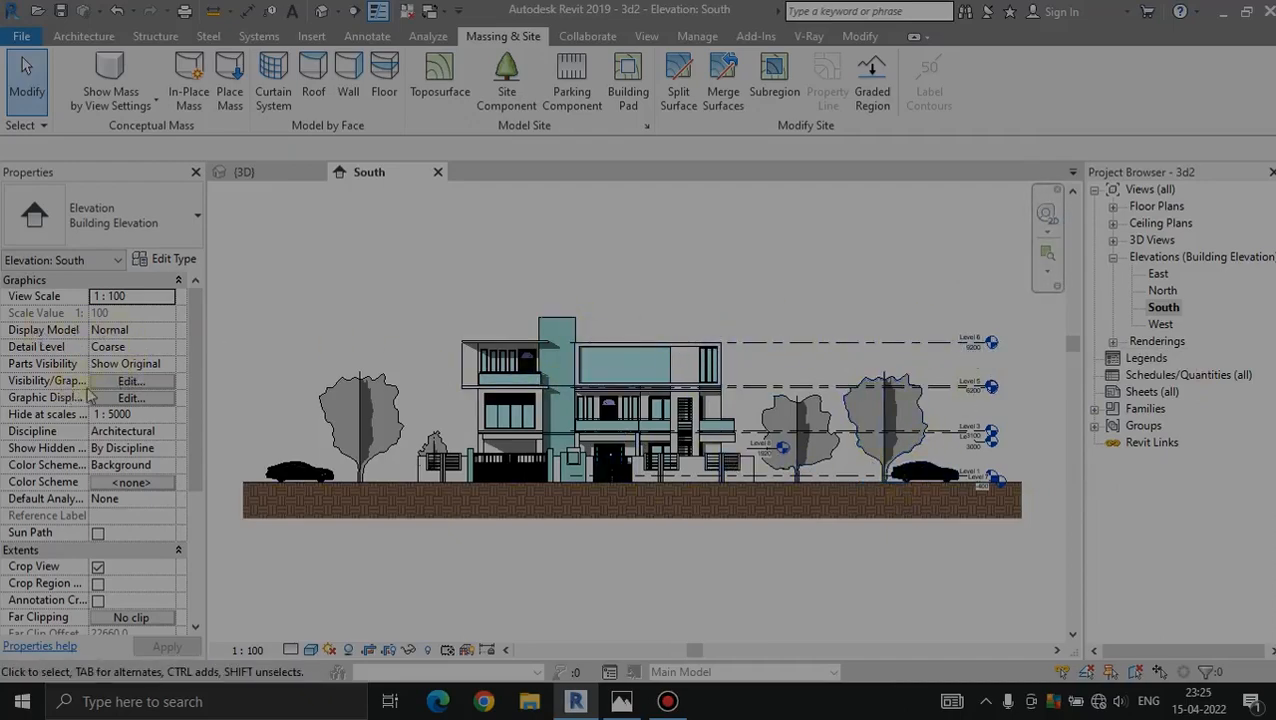
Hide all annotation categories in the South elevation through its Visibility/Graphic Overrides
{"action": "left_click", "coordinate": [120, 384]}
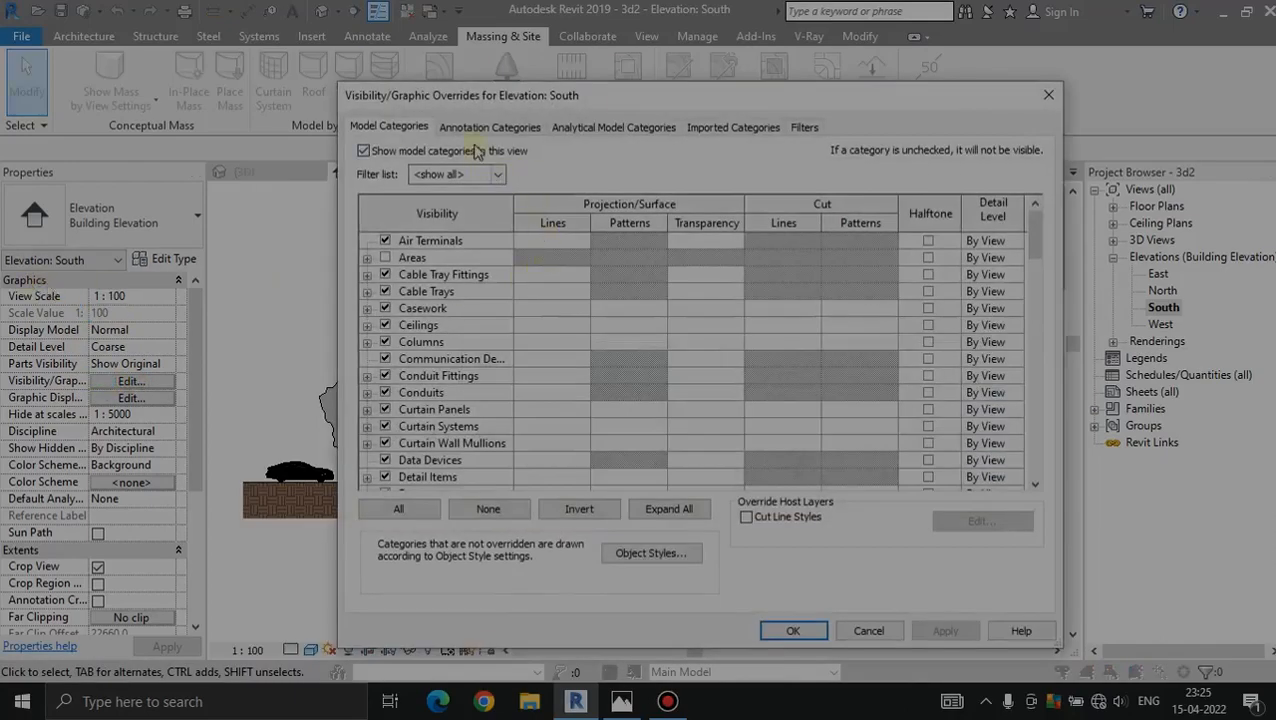
{"action": "left_click", "coordinate": [487, 128]}
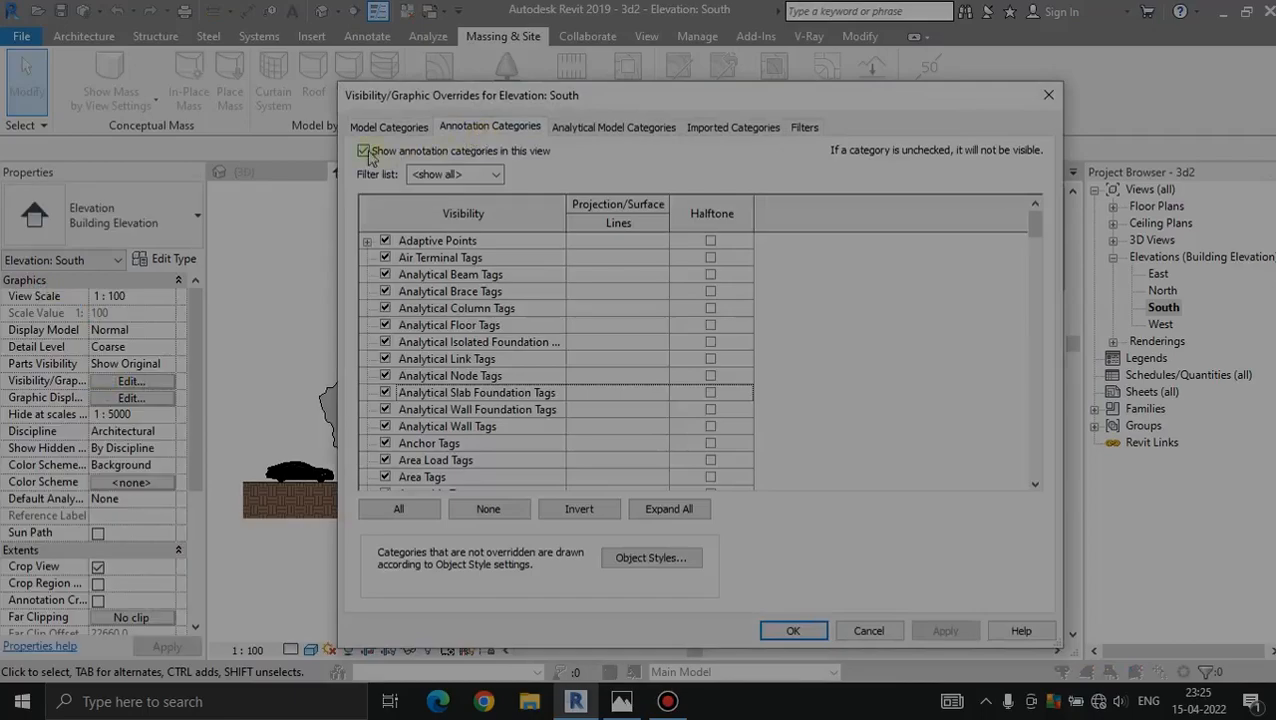
{"action": "left_click", "coordinate": [364, 152]}
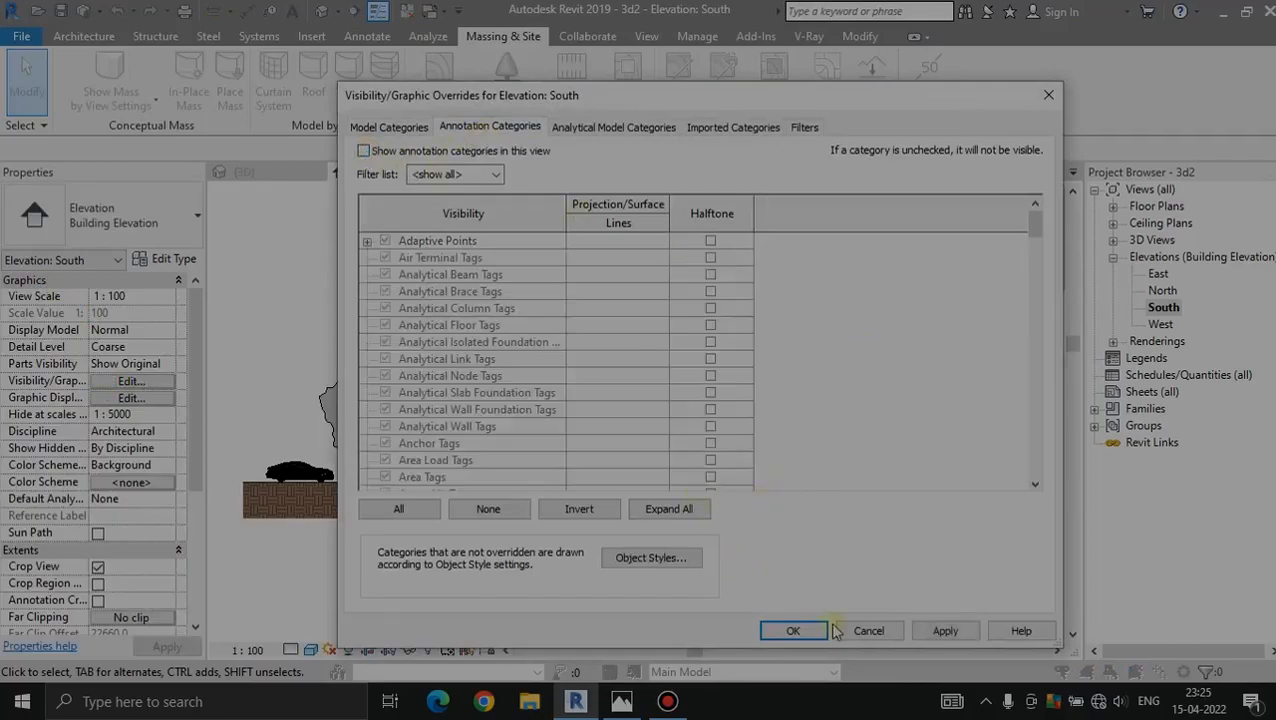
{"action": "left_click", "coordinate": [793, 630]}
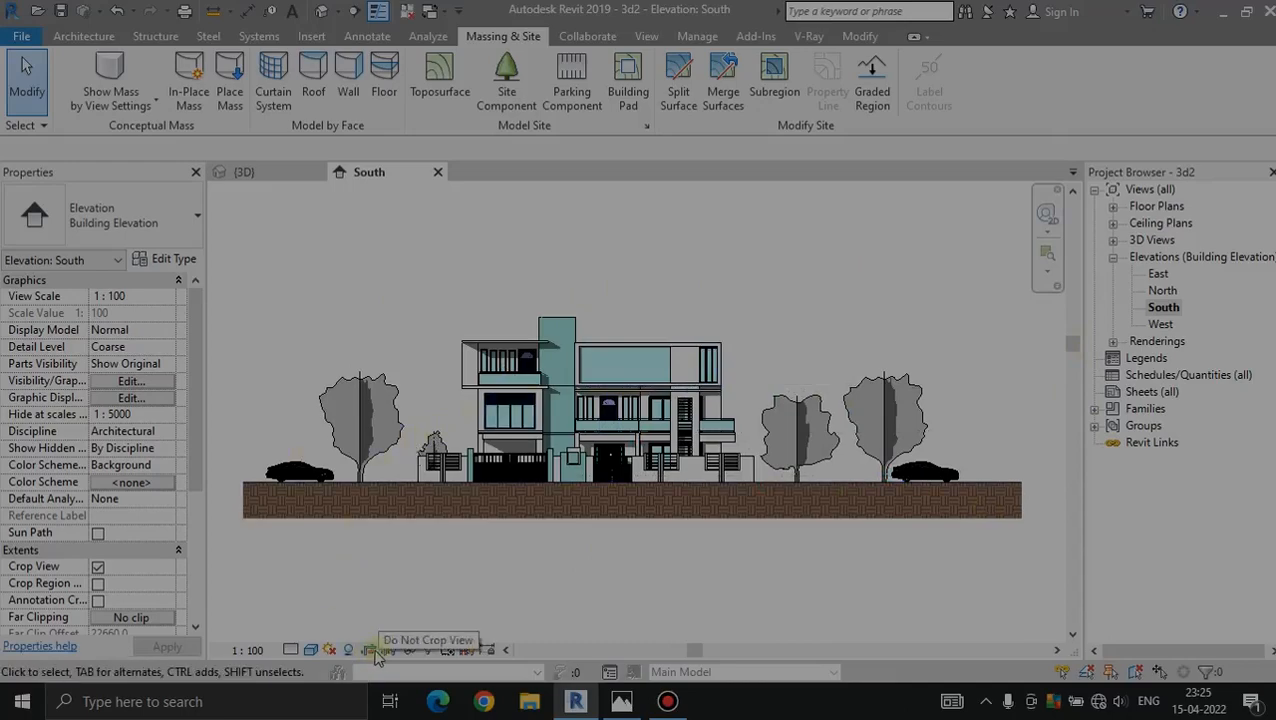
Show the crop region of the South elevation and pull its right edge inward, close to the rightmost car
{"action": "left_click", "coordinate": [407, 650]}
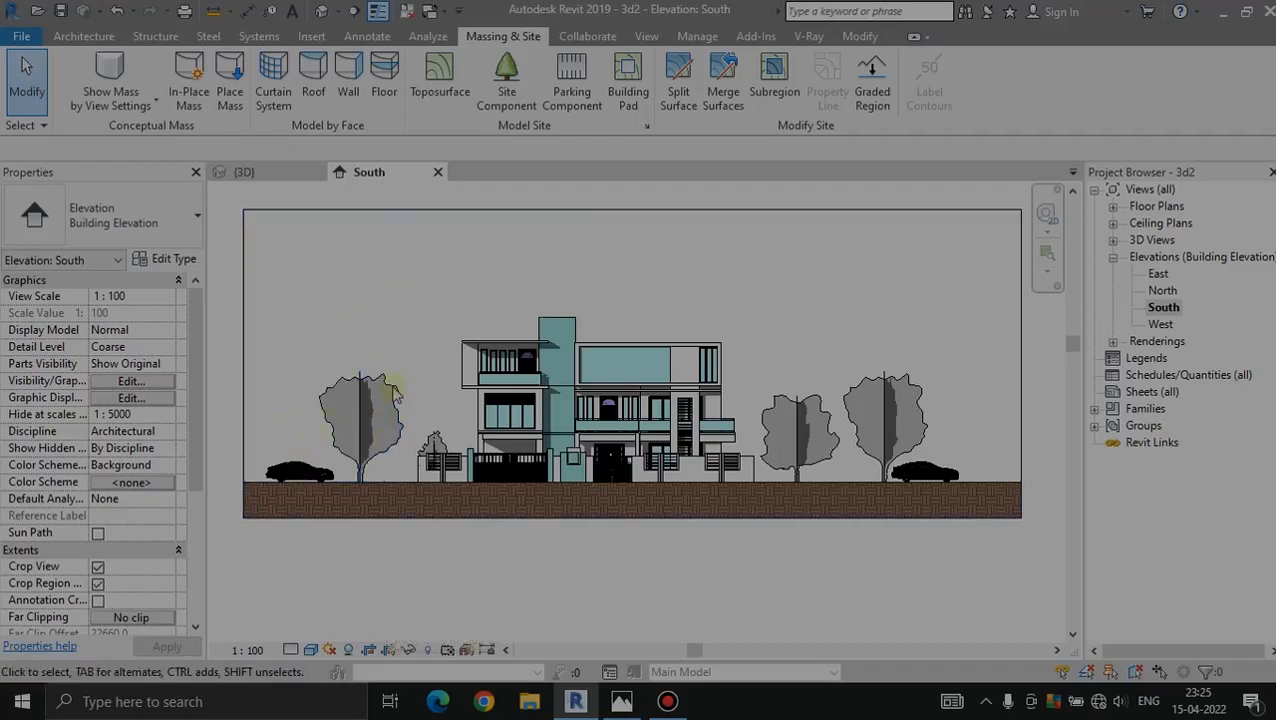
{"action": "left_click", "coordinate": [1017, 401]}
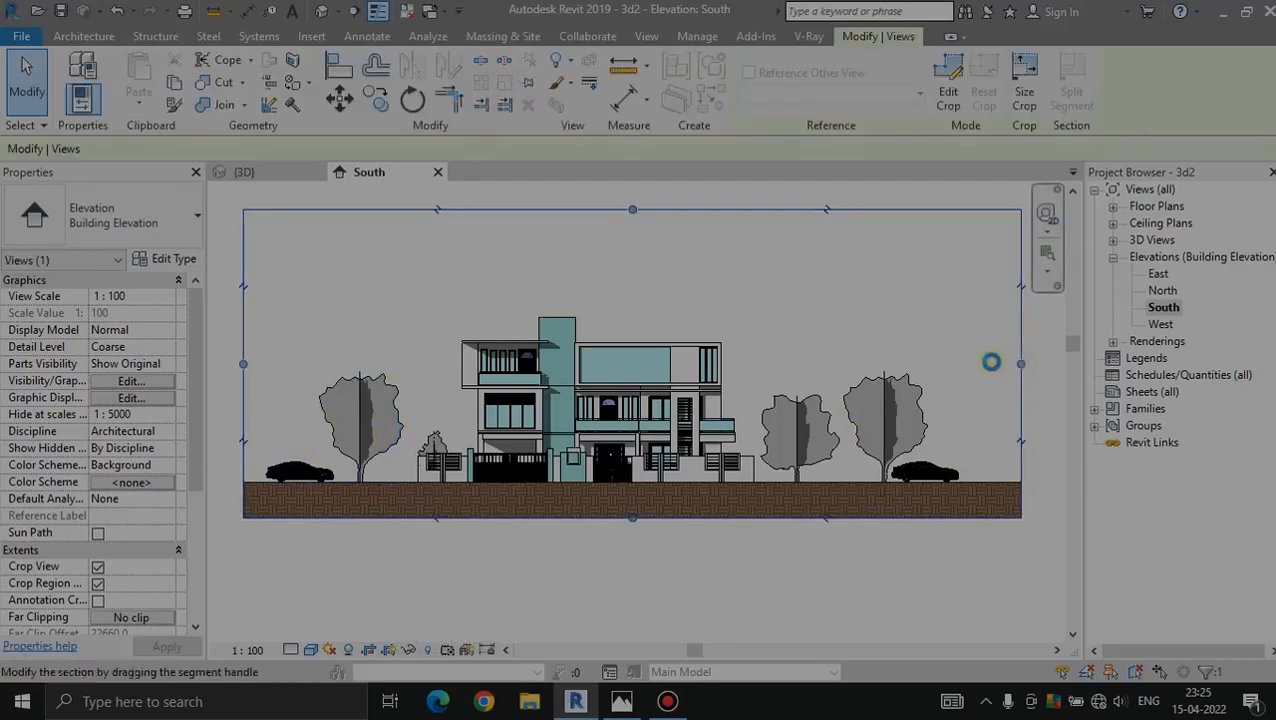
{"action": "mouse_move", "coordinate": [990, 362]}
{"action": "left_mouse_down"}
{"action": "mouse_move", "coordinate": [945, 370]}
{"action": "mouse_move", "coordinate": [992, 364]}
{"action": "left_mouse_up"}
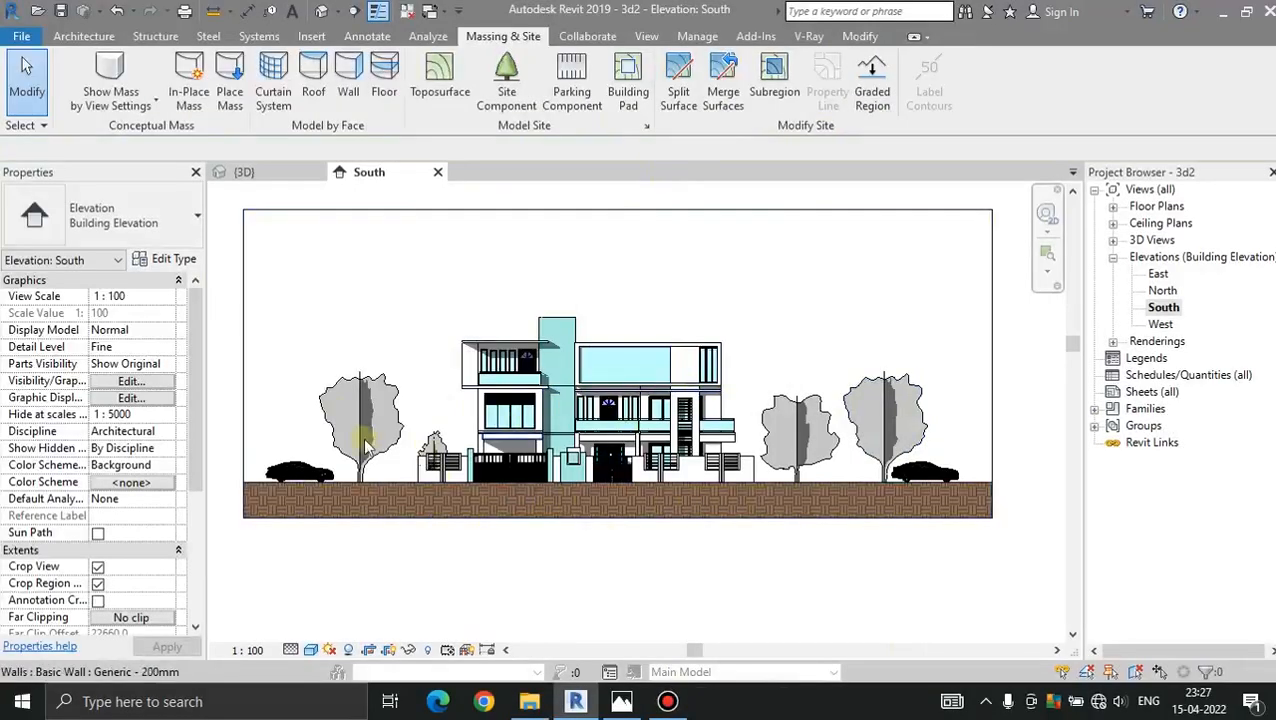
Set the South elevation's detail level to Fine and toggle the shadows off and back on
{"action": "left_click", "coordinate": [290, 650]}
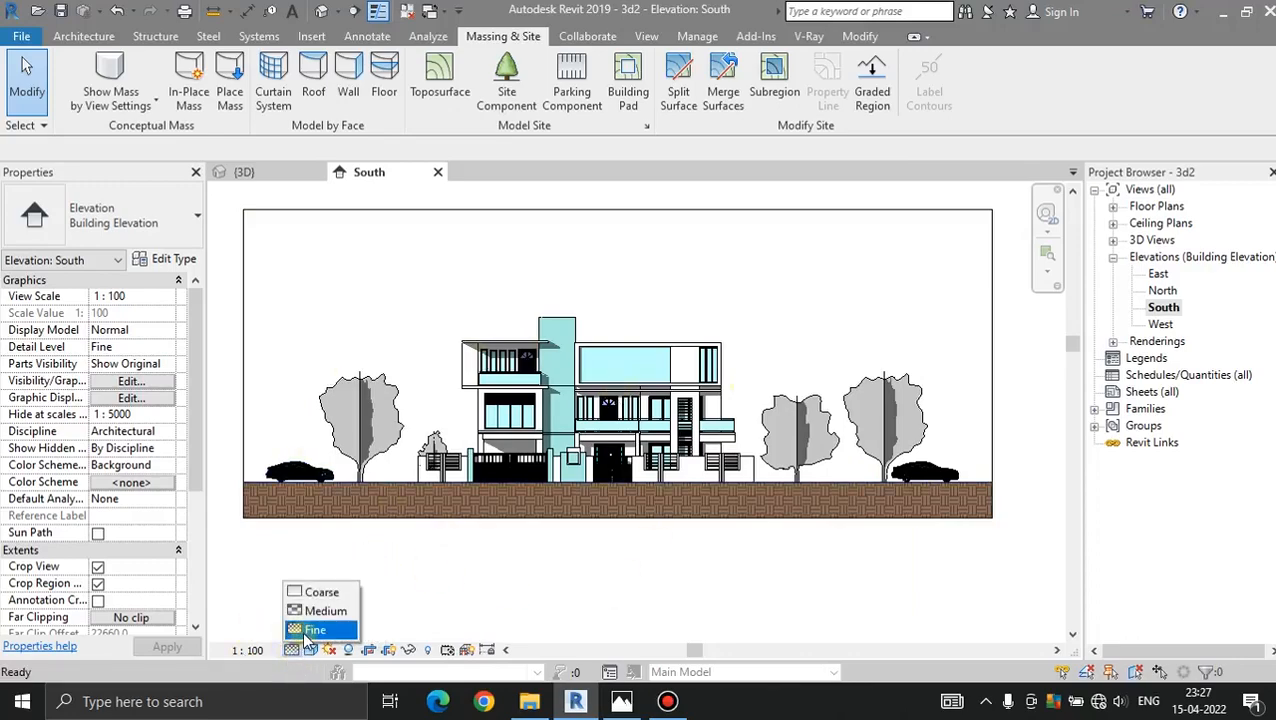
{"action": "left_click", "coordinate": [314, 629]}
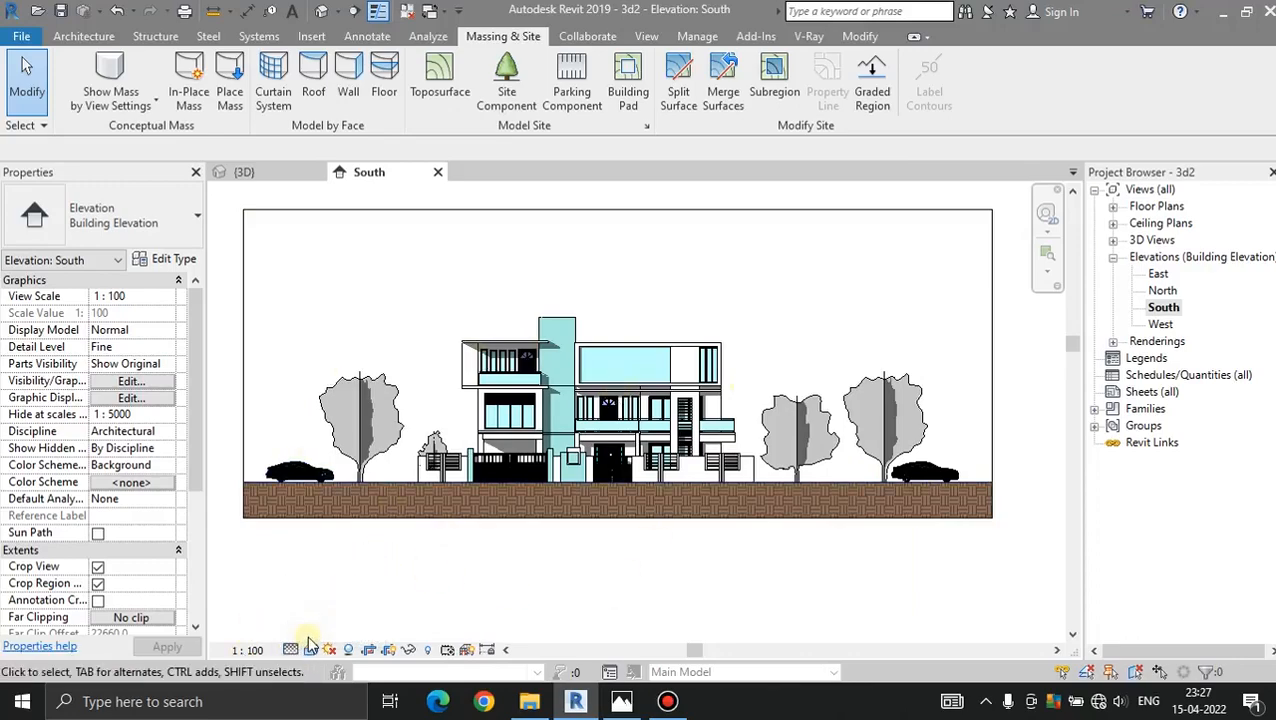
{"action": "left_click", "coordinate": [350, 651]}
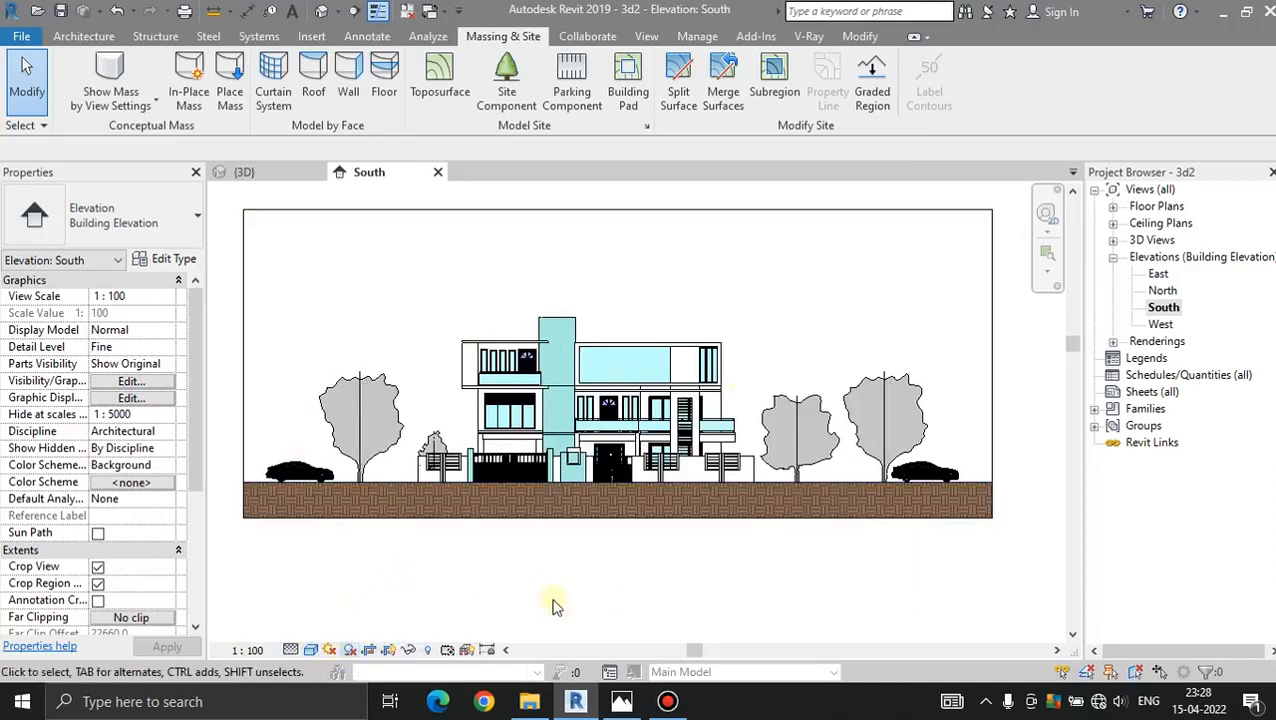
{"action": "left_click", "coordinate": [350, 651]}
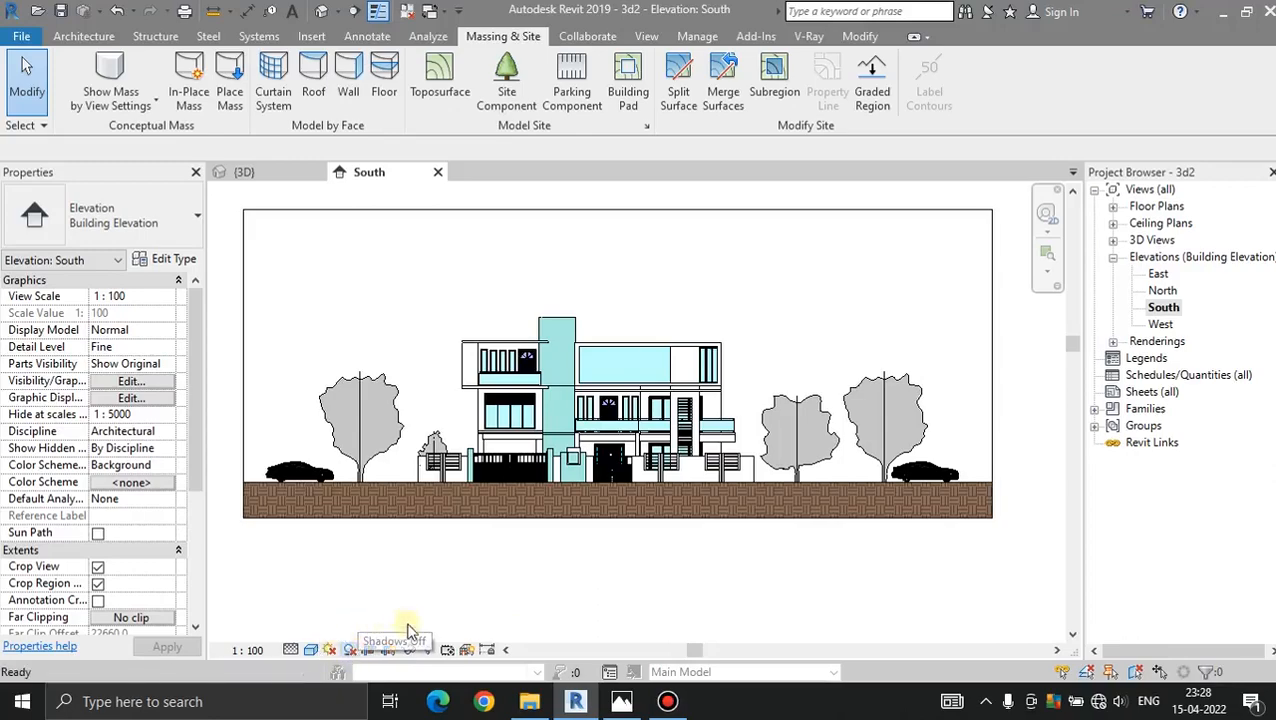
Set the South elevation's visual style to Hidden Line and apply both cast shadows and ambient shadows in Graphic Display Options
{"action": "left_click", "coordinate": [312, 650]}
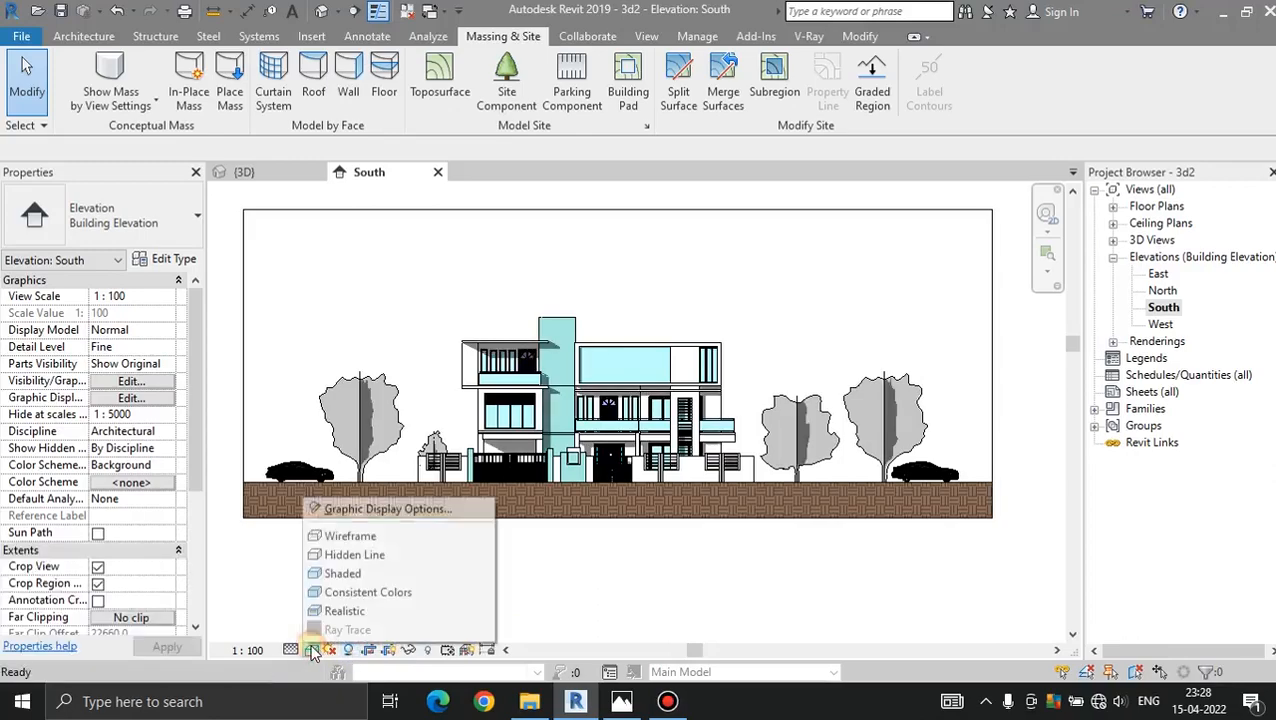
{"action": "left_click", "coordinate": [352, 556]}
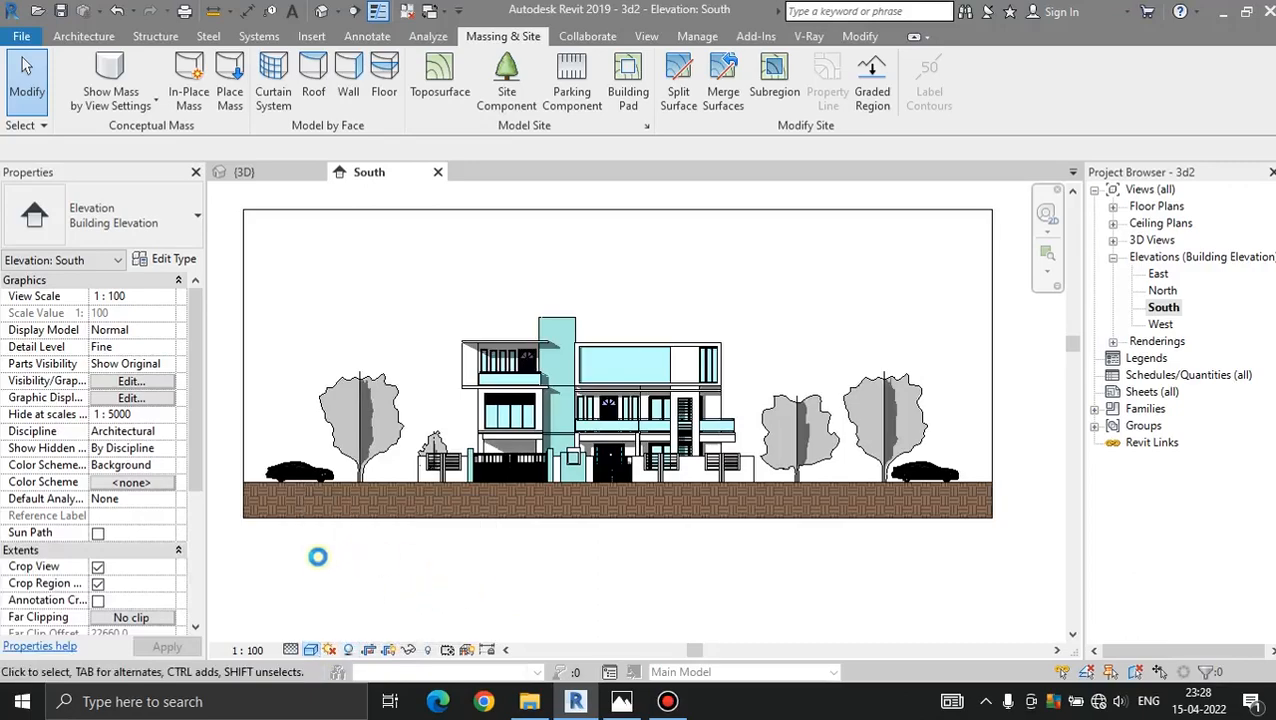
{"action": "left_click", "coordinate": [310, 652]}
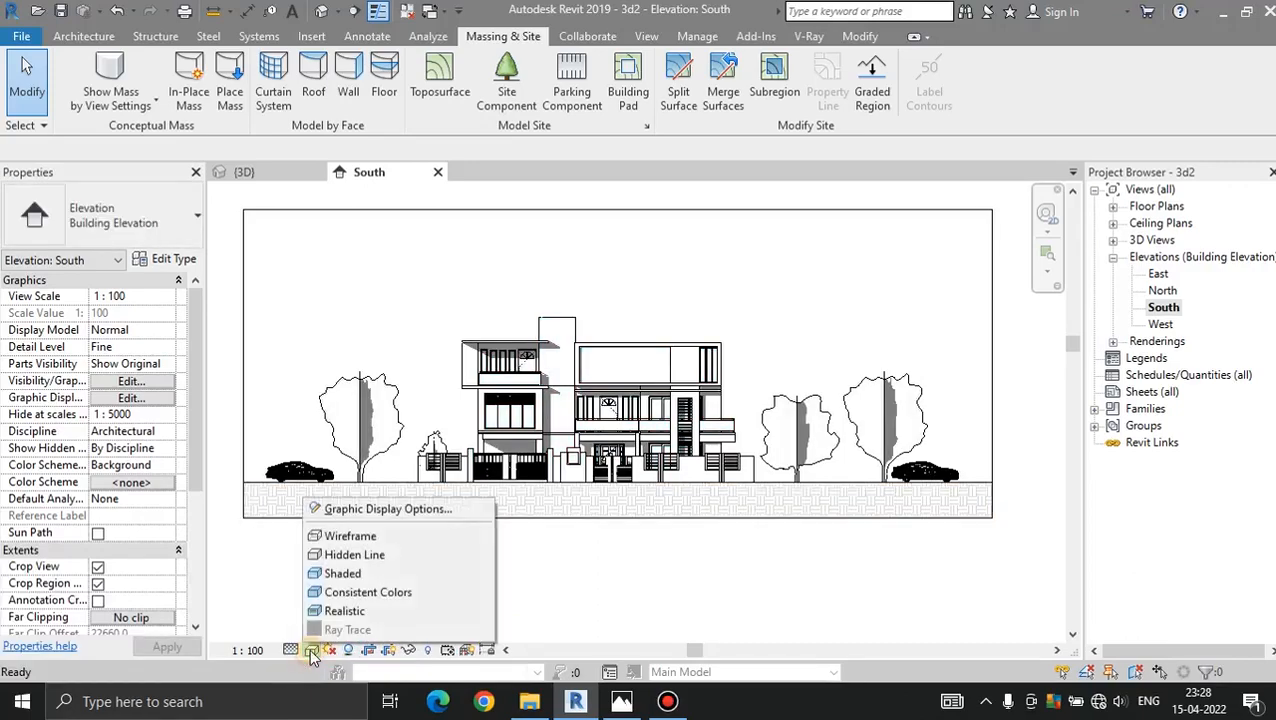
{"action": "left_click", "coordinate": [373, 512]}
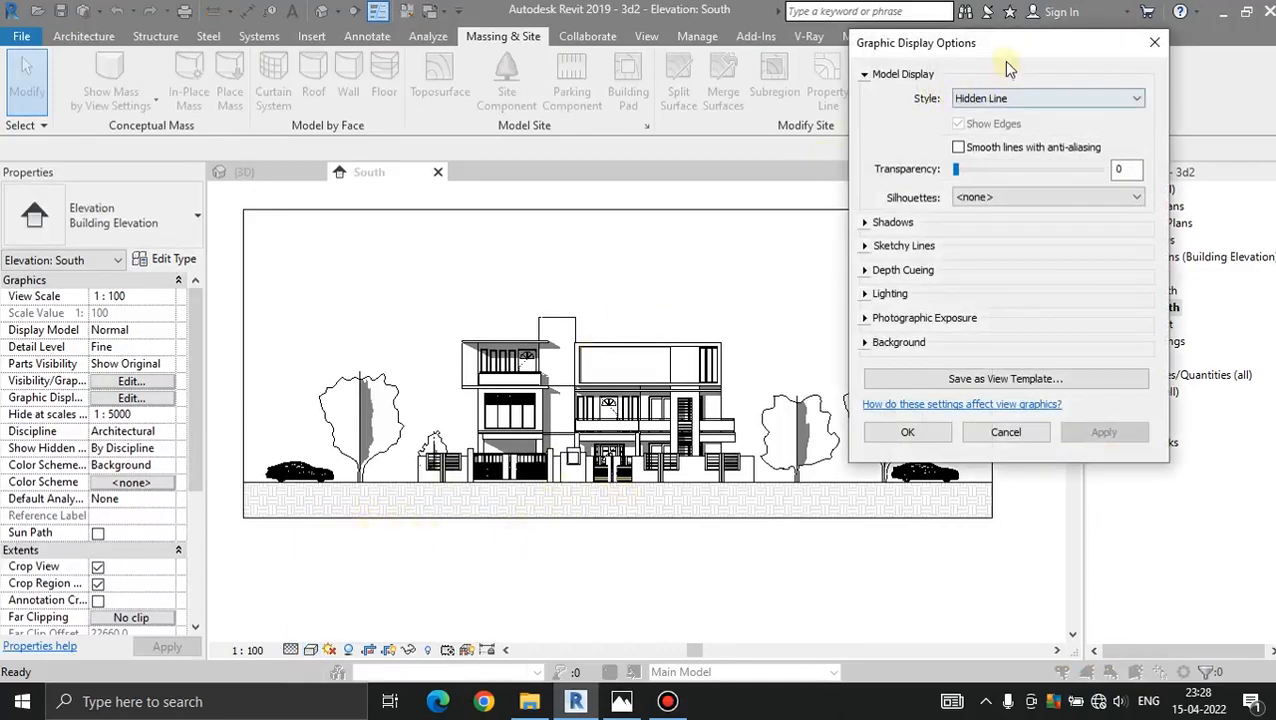
{"action": "left_click_drag", "start_coordinate": [1000, 46], "coordinate": [865, 63]}
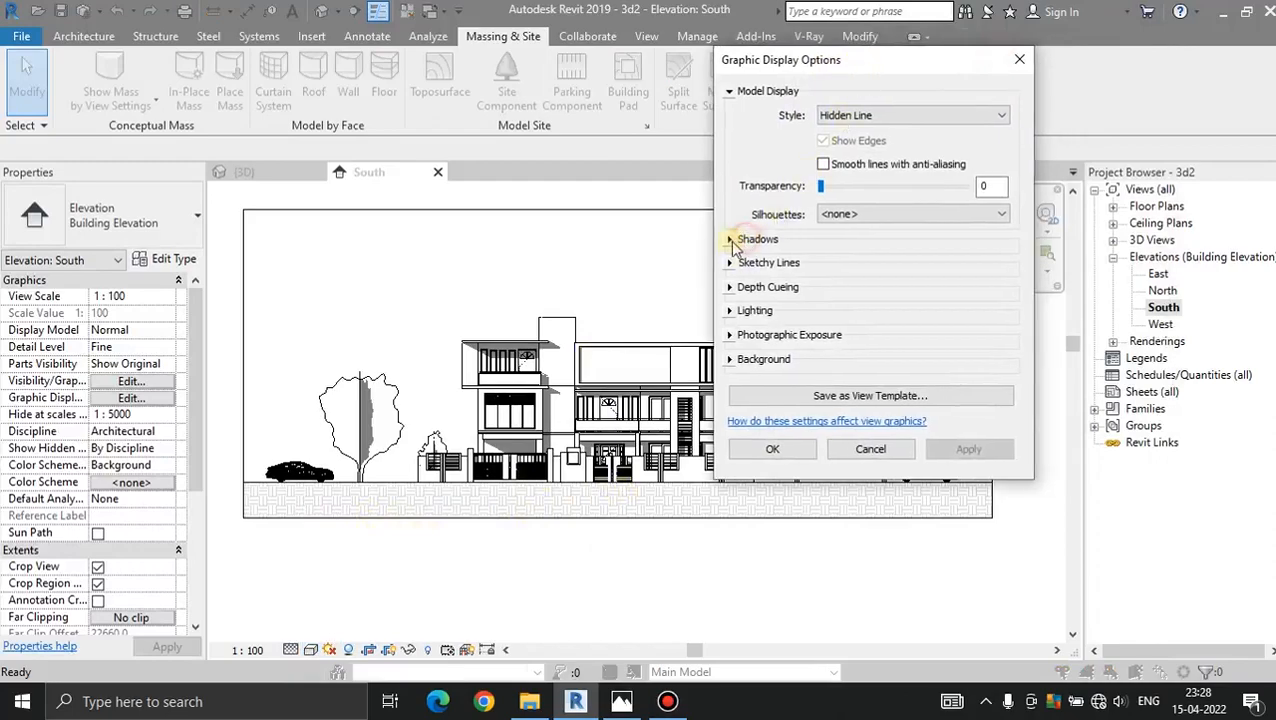
{"action": "left_click", "coordinate": [750, 241]}
{"action": "left_click", "coordinate": [823, 252]}
{"action": "left_click", "coordinate": [823, 276]}
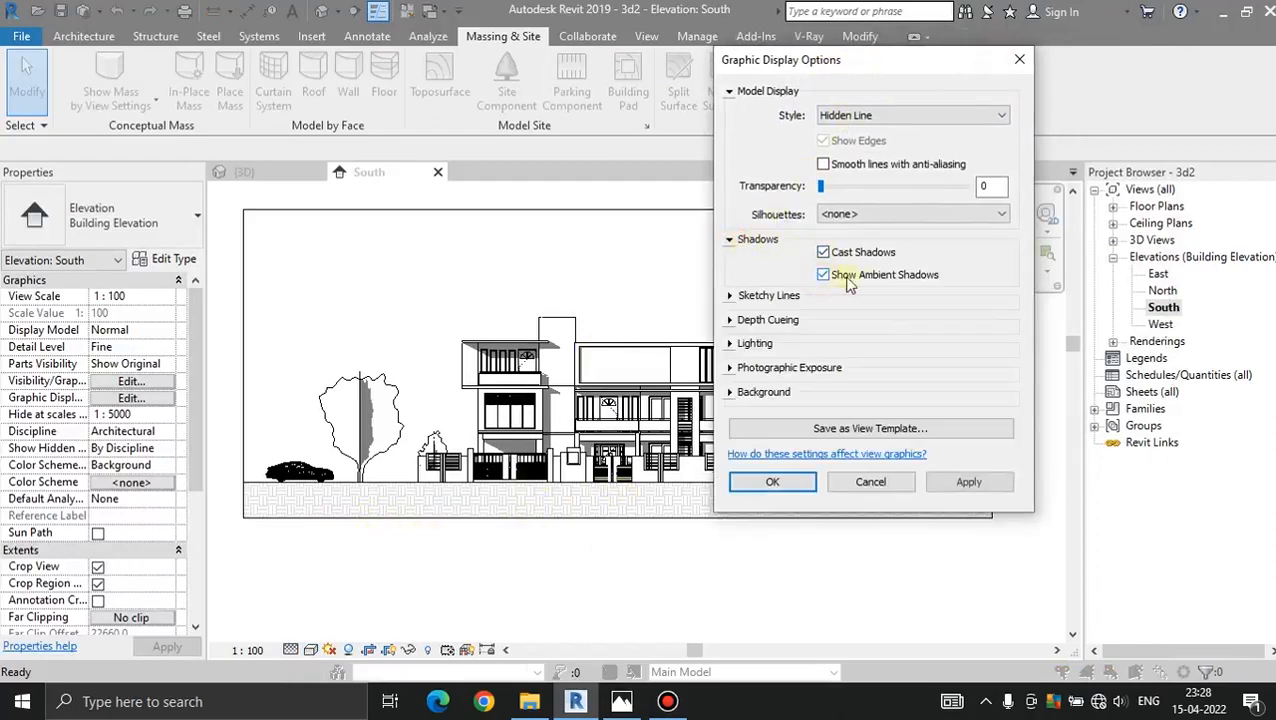
{"action": "left_click", "coordinate": [969, 486]}
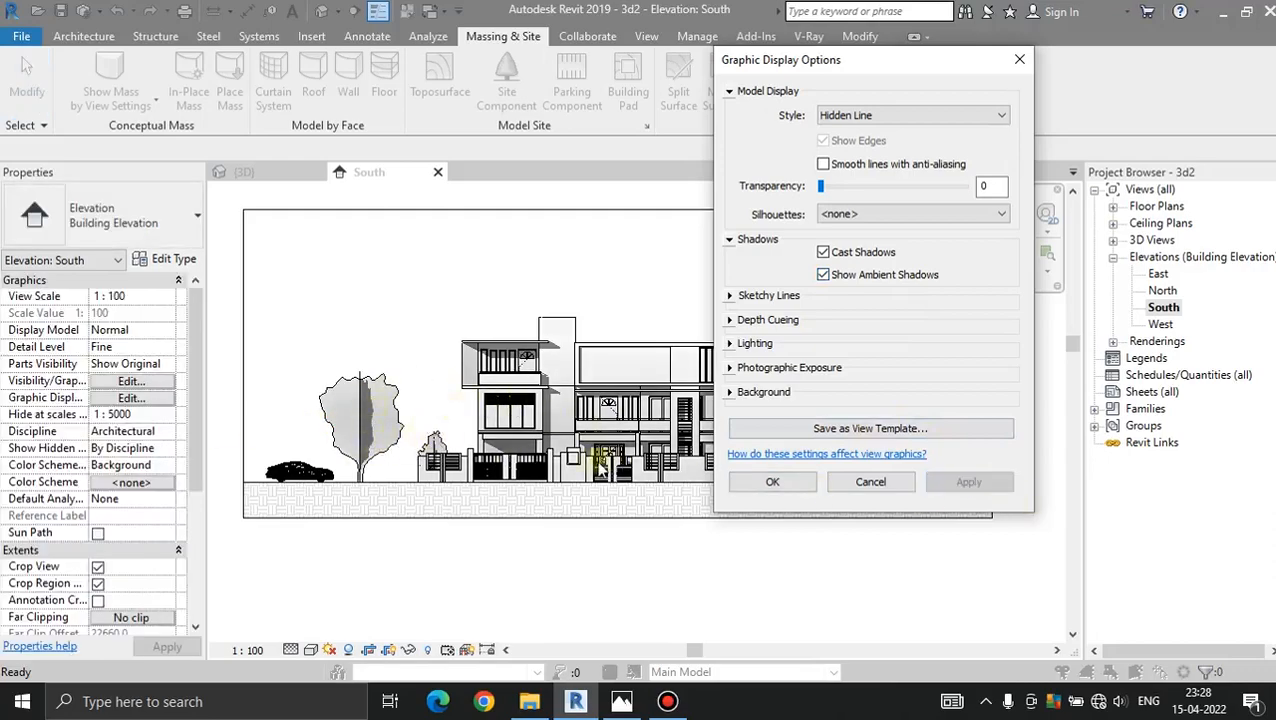
Lower the shadow intensity in the lighting settings to 25 and apply it to the elevation
{"action": "left_click", "coordinate": [729, 343]}
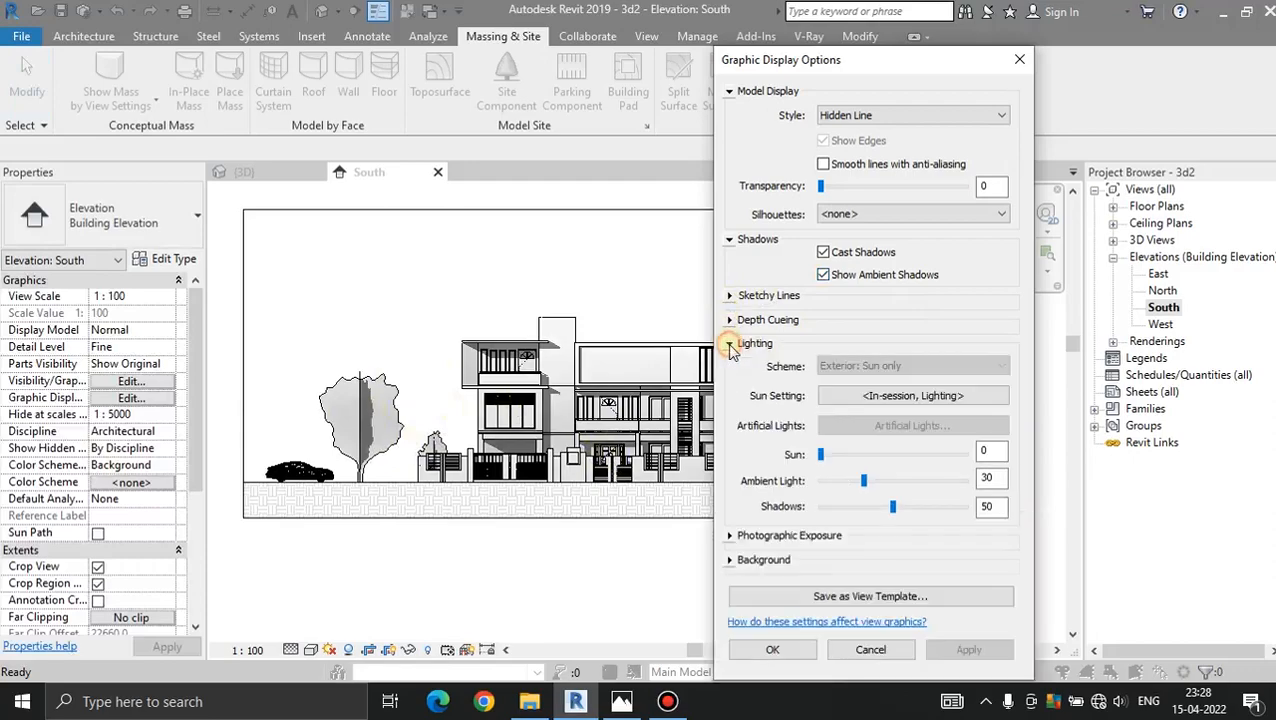
{"action": "left_click_drag", "start_coordinate": [818, 62], "coordinate": [826, 28]}
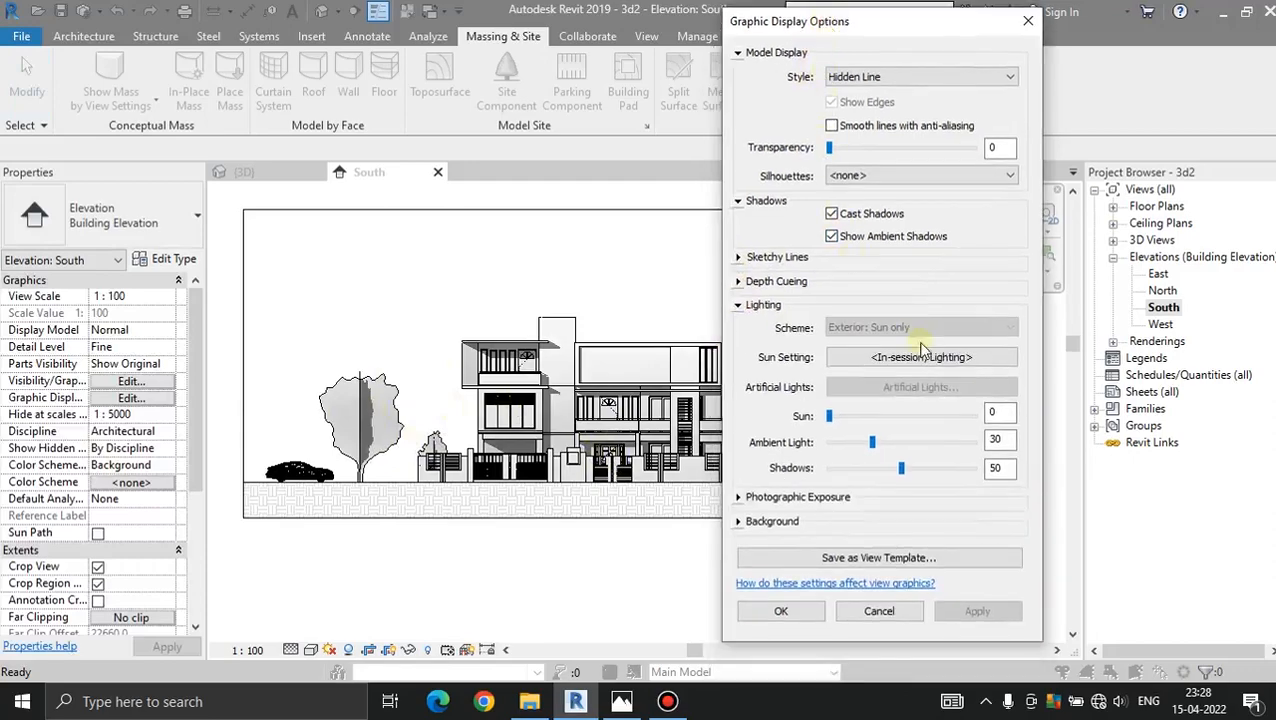
{"action": "left_click_drag", "start_coordinate": [899, 477], "coordinate": [873, 484]}
{"action": "left_click", "coordinate": [981, 612]}
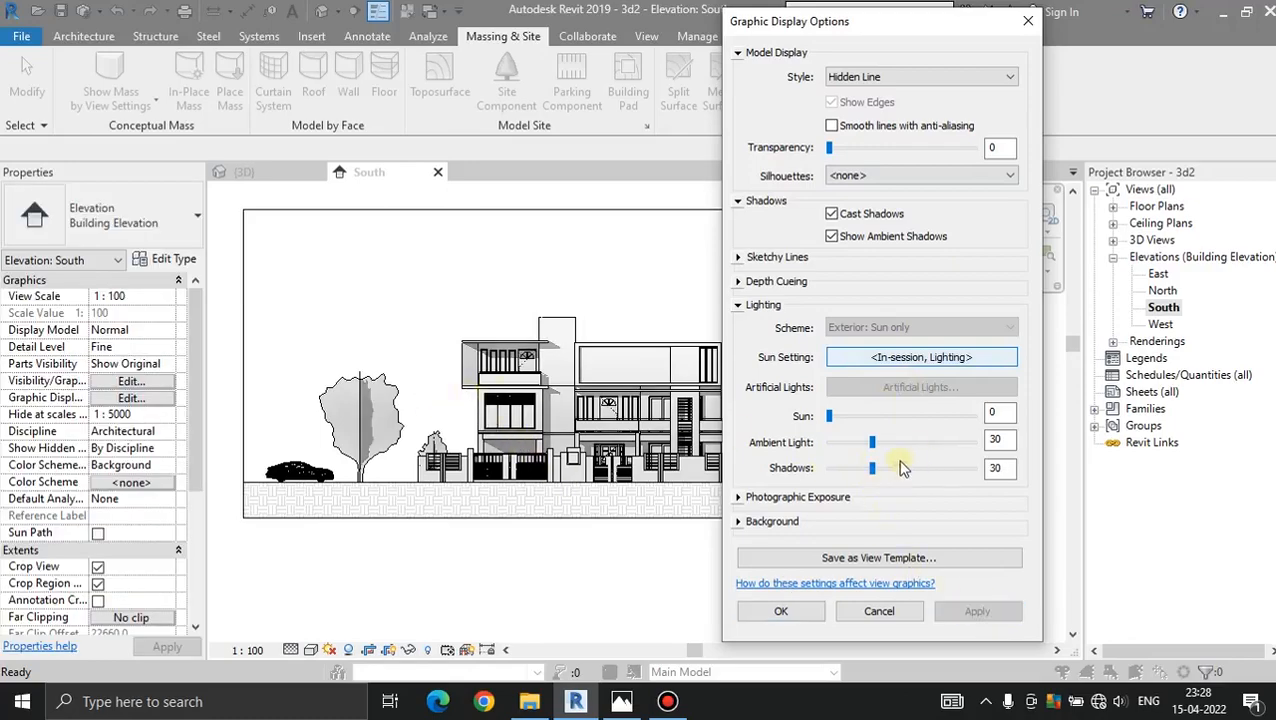
{"action": "left_click_drag", "start_coordinate": [873, 469], "coordinate": [866, 470]}
{"action": "left_click", "coordinate": [970, 614]}
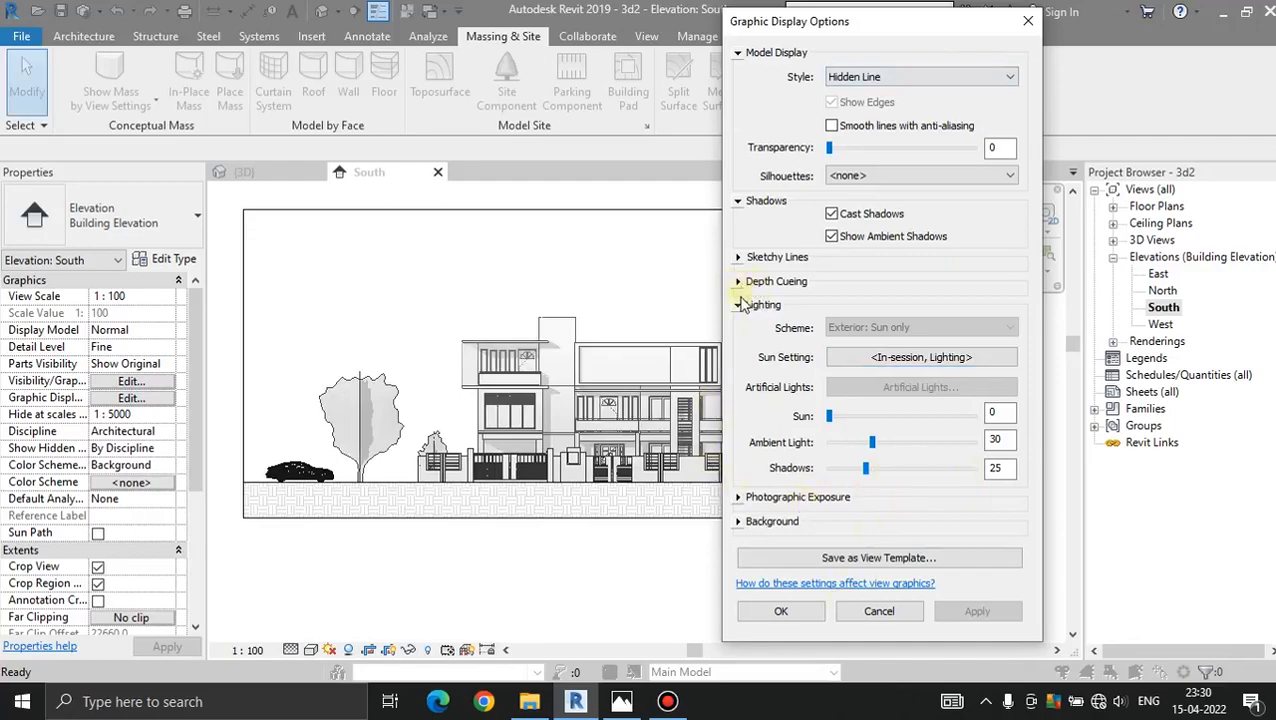
Turn on Show Depth in the depth cueing settings and apply a near fade location of 23 and a far location of 79
{"action": "left_click", "coordinate": [739, 305]}
{"action": "left_click", "coordinate": [738, 201]}
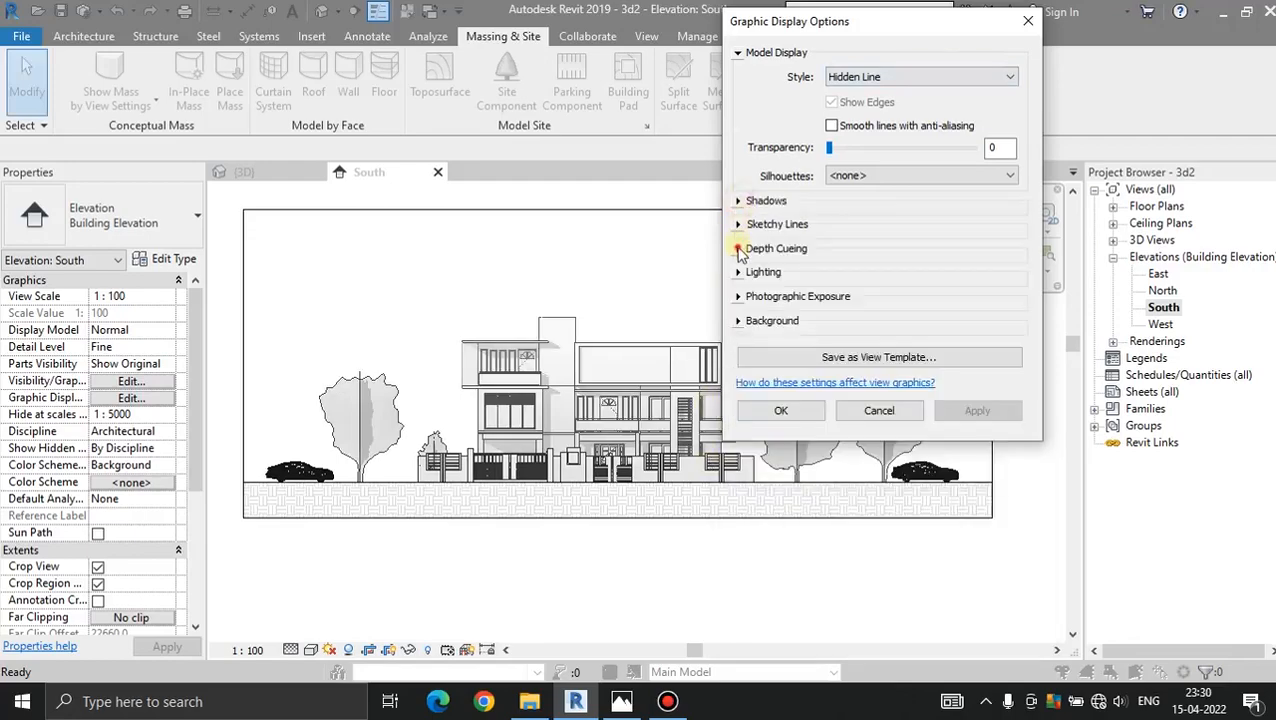
{"action": "left_click", "coordinate": [738, 249]}
{"action": "left_click", "coordinate": [833, 261]}
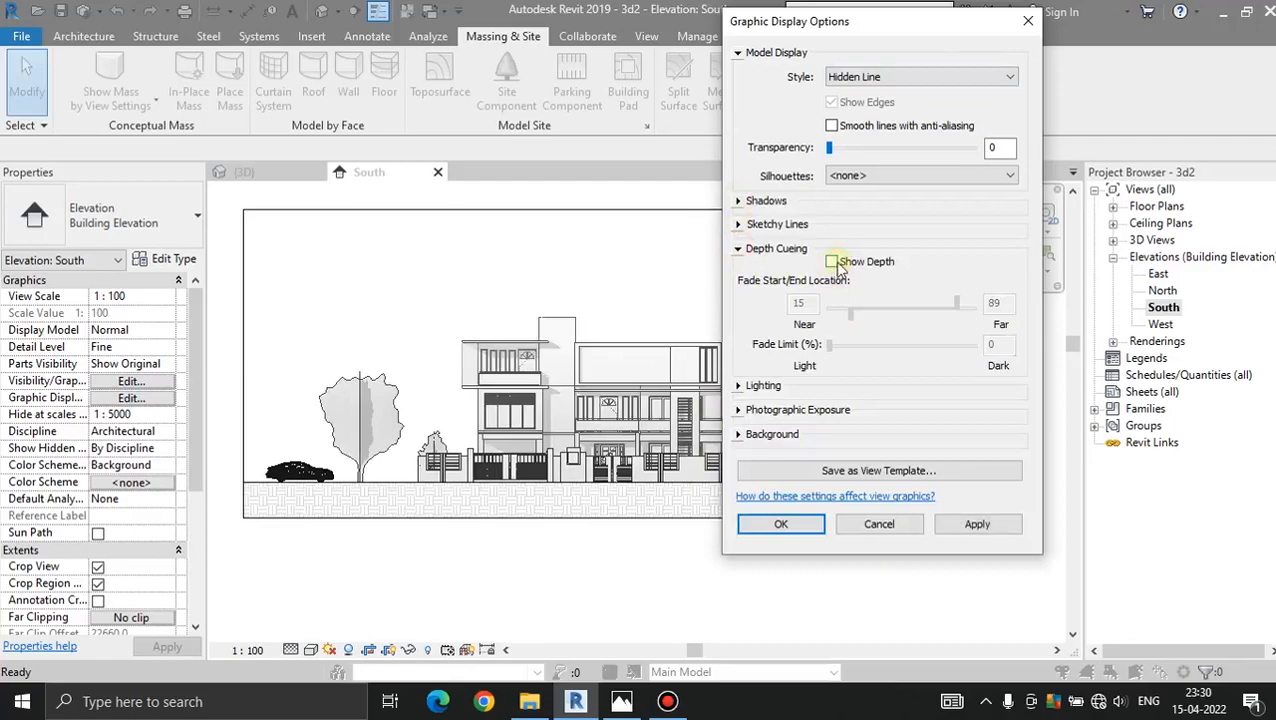
{"action": "left_click", "coordinate": [834, 261]}
{"action": "left_click_drag", "start_coordinate": [852, 318], "coordinate": [863, 318]}
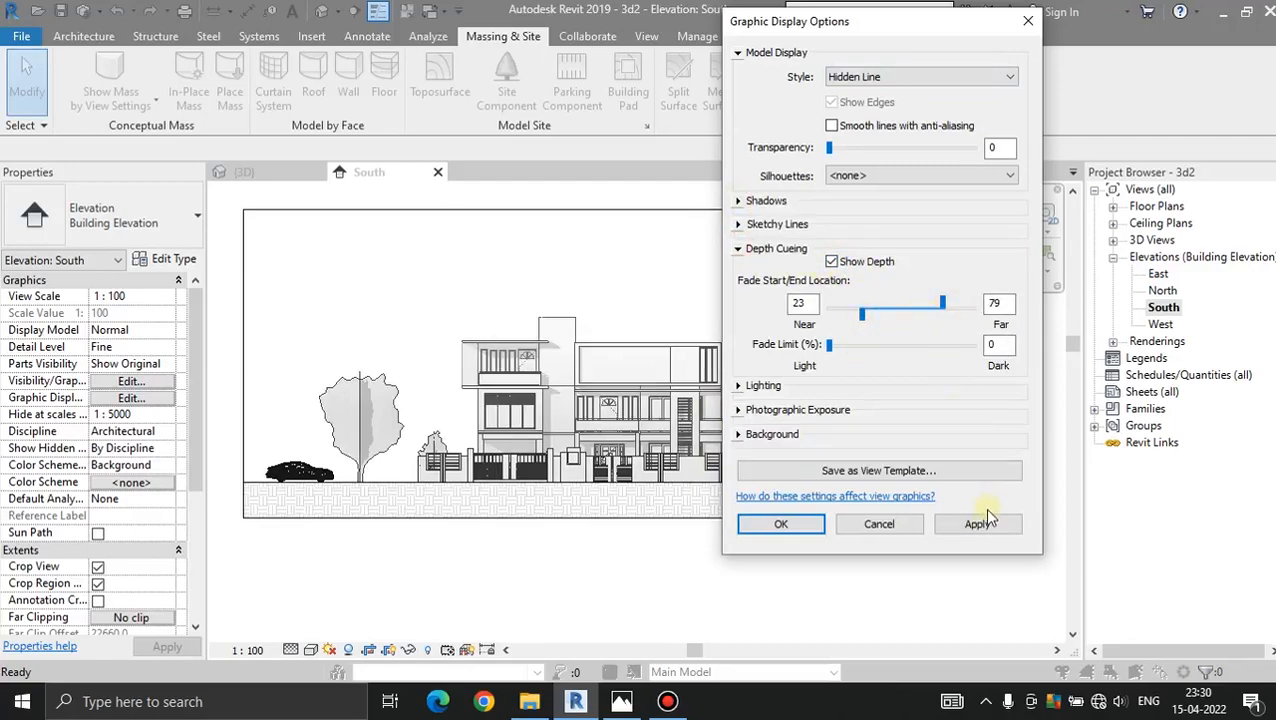
{"action": "left_click", "coordinate": [979, 522]}
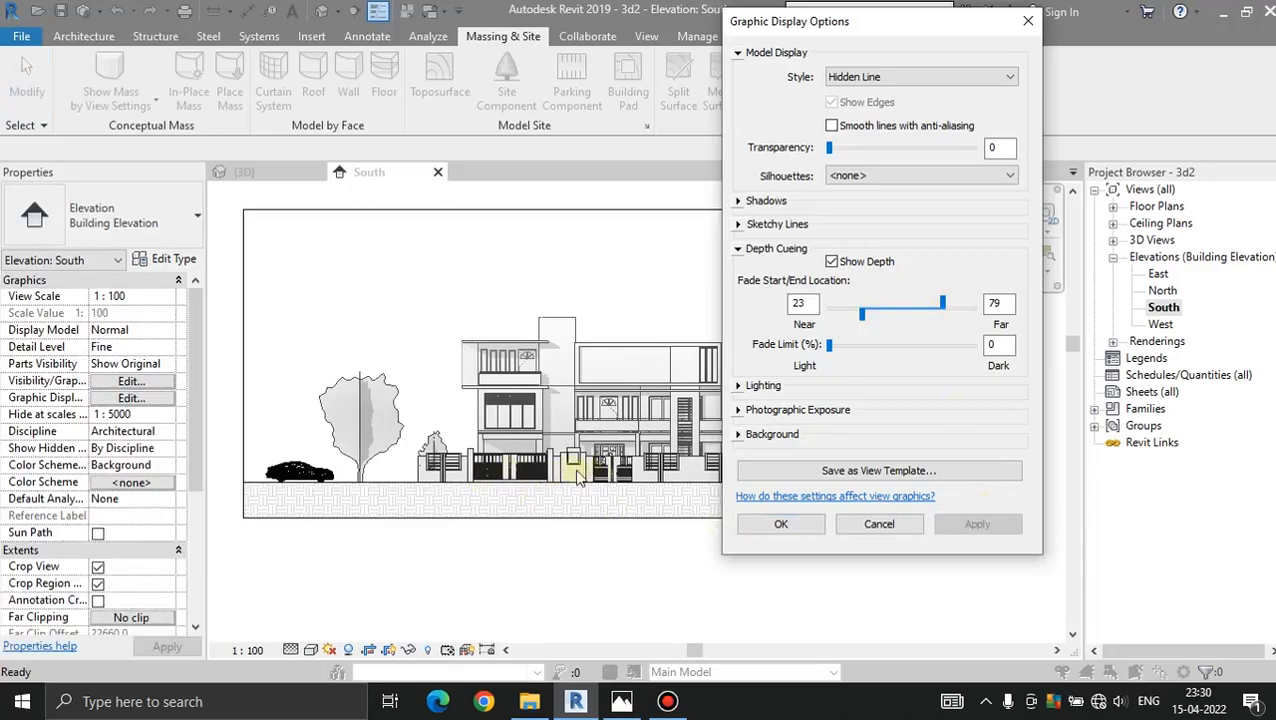
Refine the near fade location of the depth cueing, trying 13 and 16 before applying 20
{"action": "left_click_drag", "start_coordinate": [862, 316], "coordinate": [848, 316]}
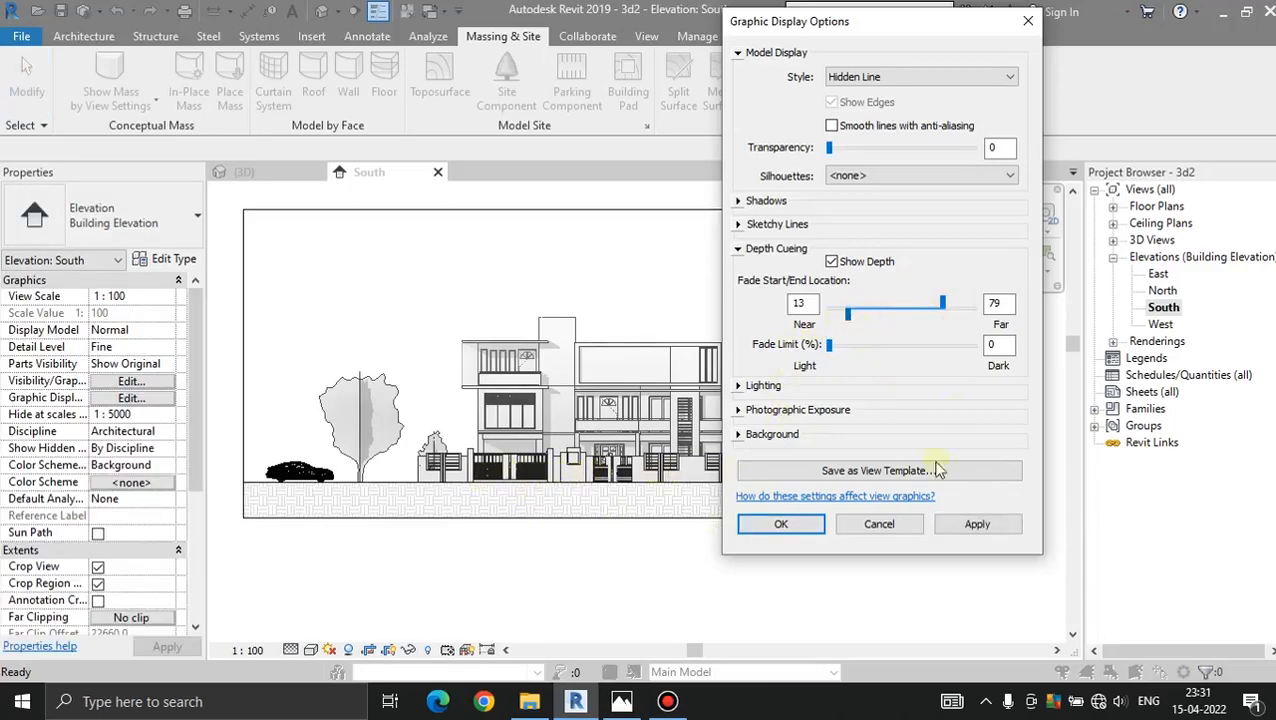
{"action": "left_click", "coordinate": [977, 523]}
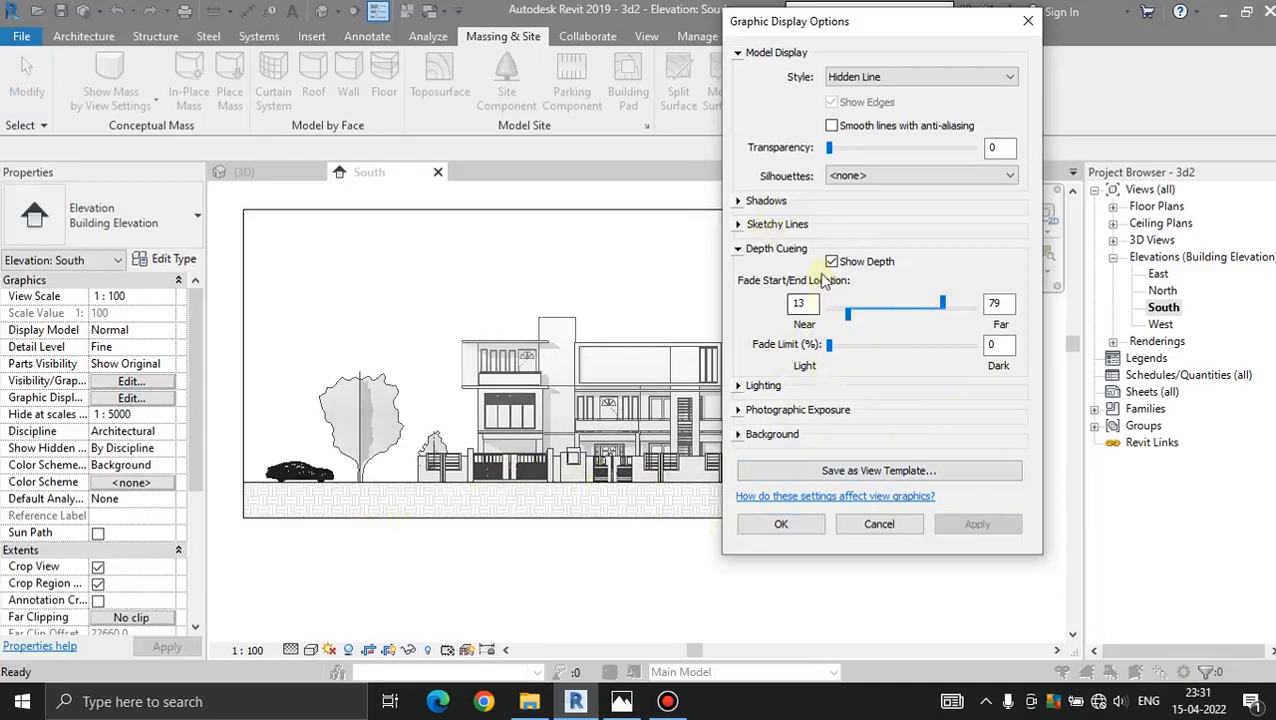
{"action": "left_click_drag", "start_coordinate": [833, 32], "coordinate": [975, 35]}
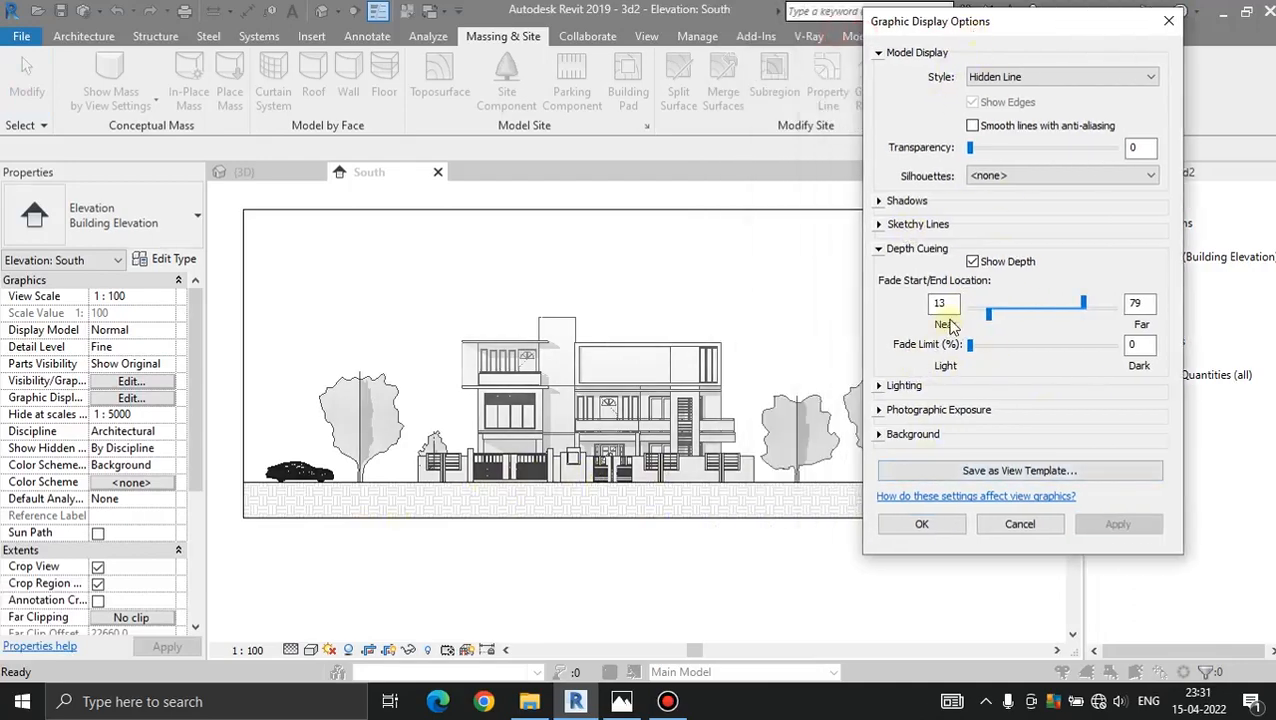
{"action": "left_click_drag", "start_coordinate": [990, 318], "coordinate": [994, 317]}
{"action": "left_click", "coordinate": [1140, 526]}
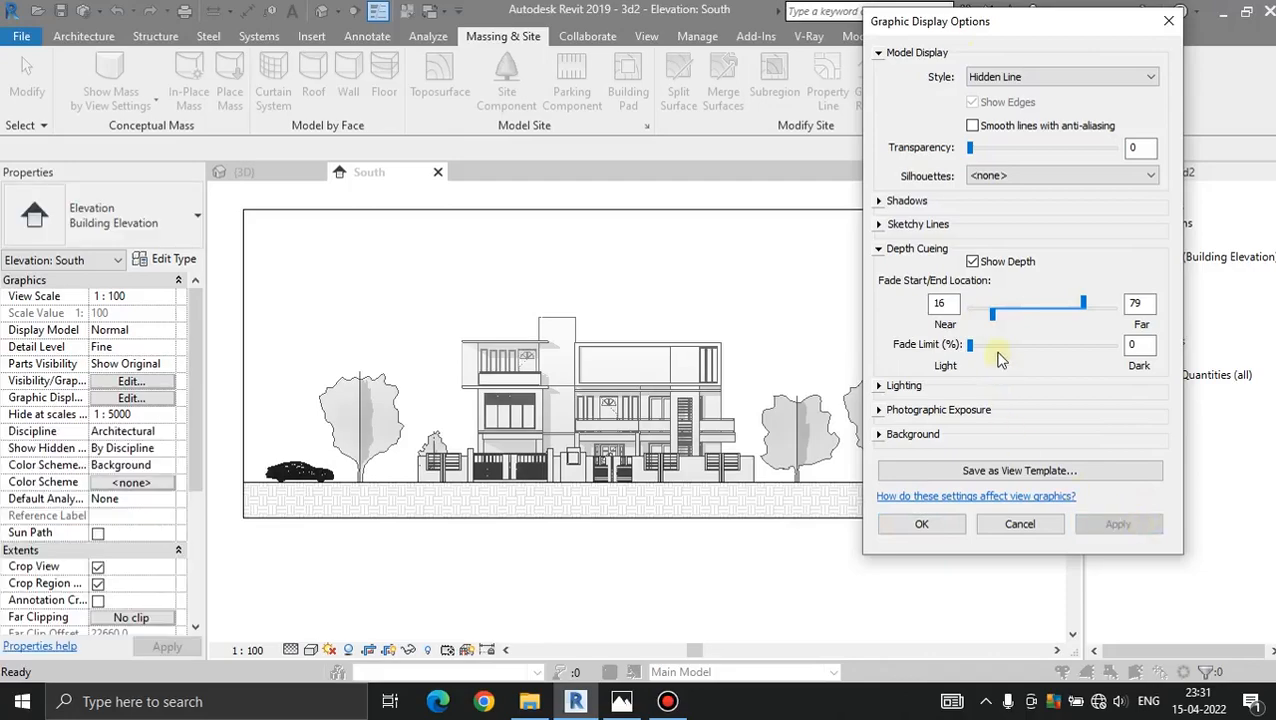
{"action": "left_click_drag", "start_coordinate": [996, 318], "coordinate": [999, 318]}
{"action": "left_click", "coordinate": [1140, 527]}
{"action": "left_click", "coordinate": [1126, 528]}
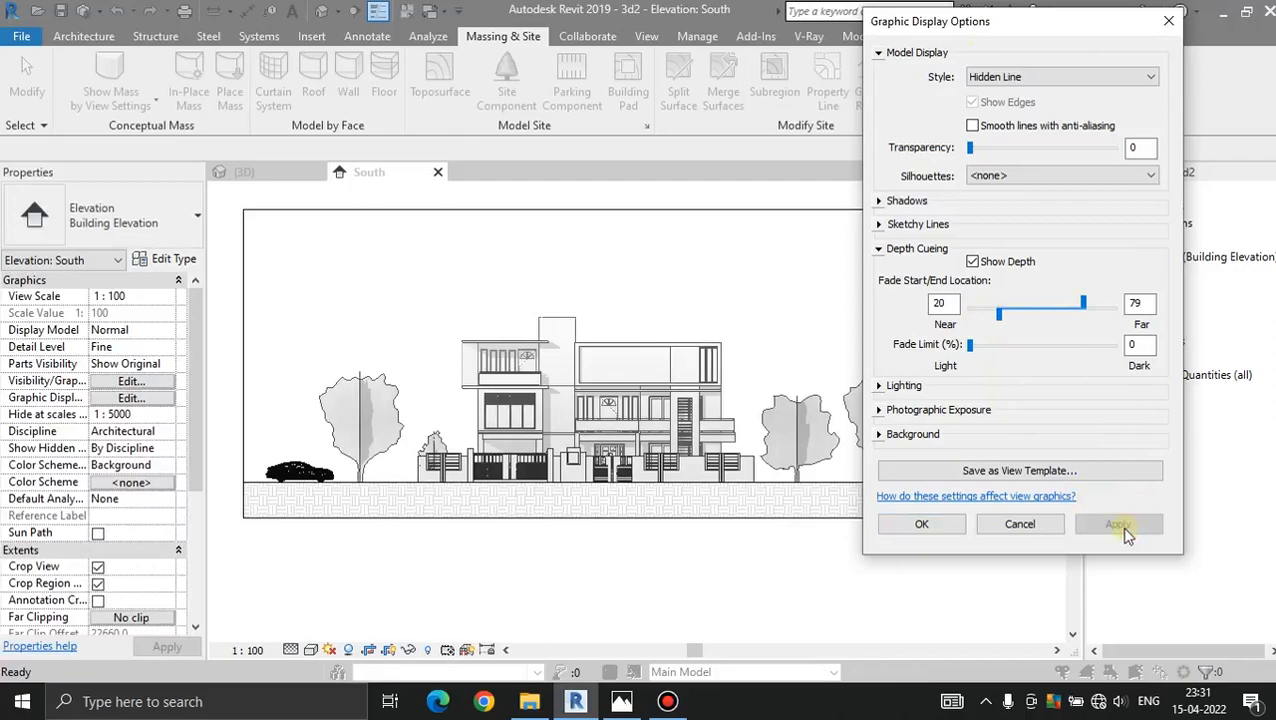
Set the far fade location of the depth cueing to 76 and apply it to the elevation
{"action": "mouse_move", "coordinate": [1088, 312]}
{"action": "left_mouse_down"}
{"action": "mouse_move", "coordinate": [1056, 313]}
{"action": "mouse_move", "coordinate": [1061, 302]}
{"action": "mouse_move", "coordinate": [1077, 313]}
{"action": "left_mouse_up"}
{"action": "left_click", "coordinate": [1145, 523]}
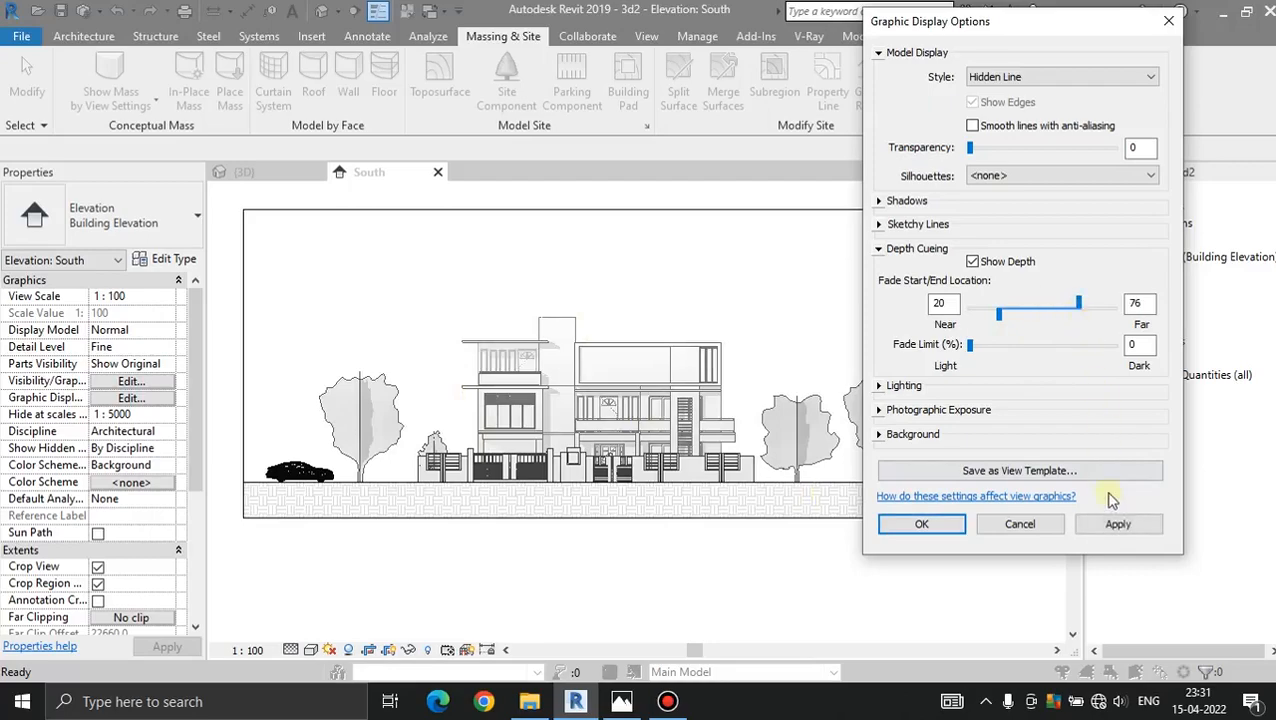
{"action": "left_click", "coordinate": [1120, 533]}
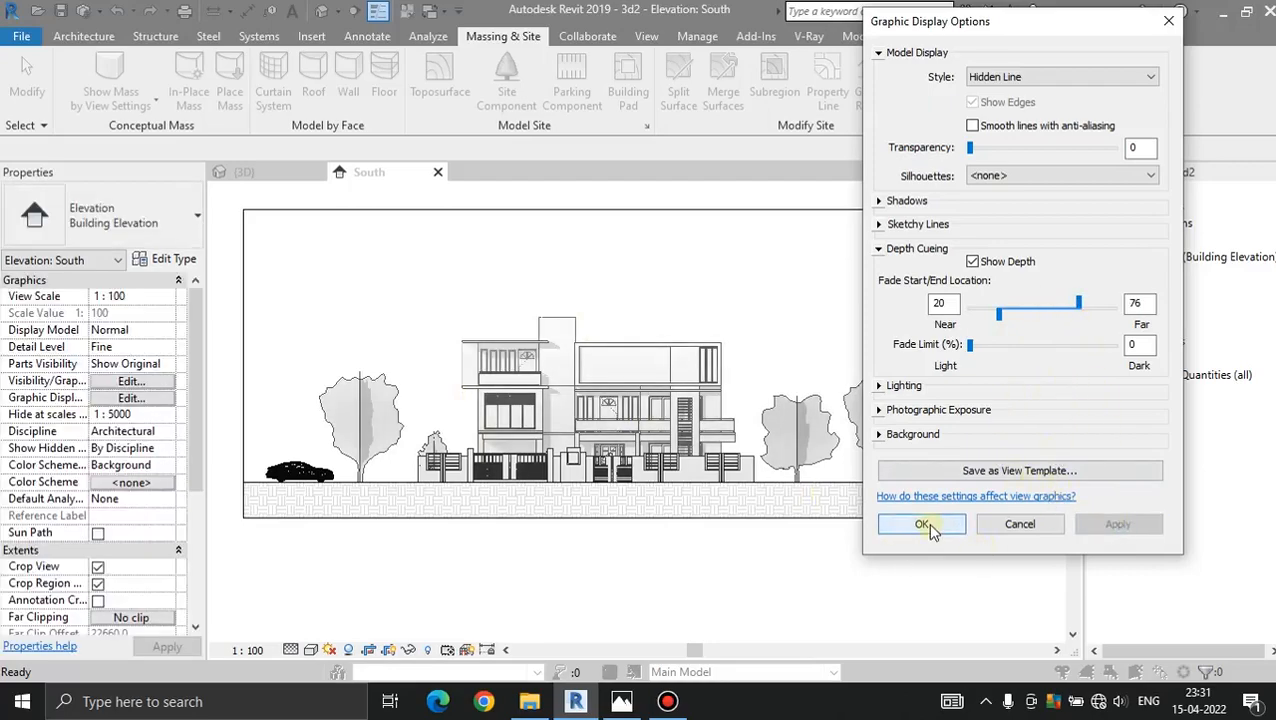
Give the South elevation a Gradient background with the default colours and accept the graphic display settings
{"action": "left_click", "coordinate": [878, 249]}
{"action": "left_click", "coordinate": [879, 321]}
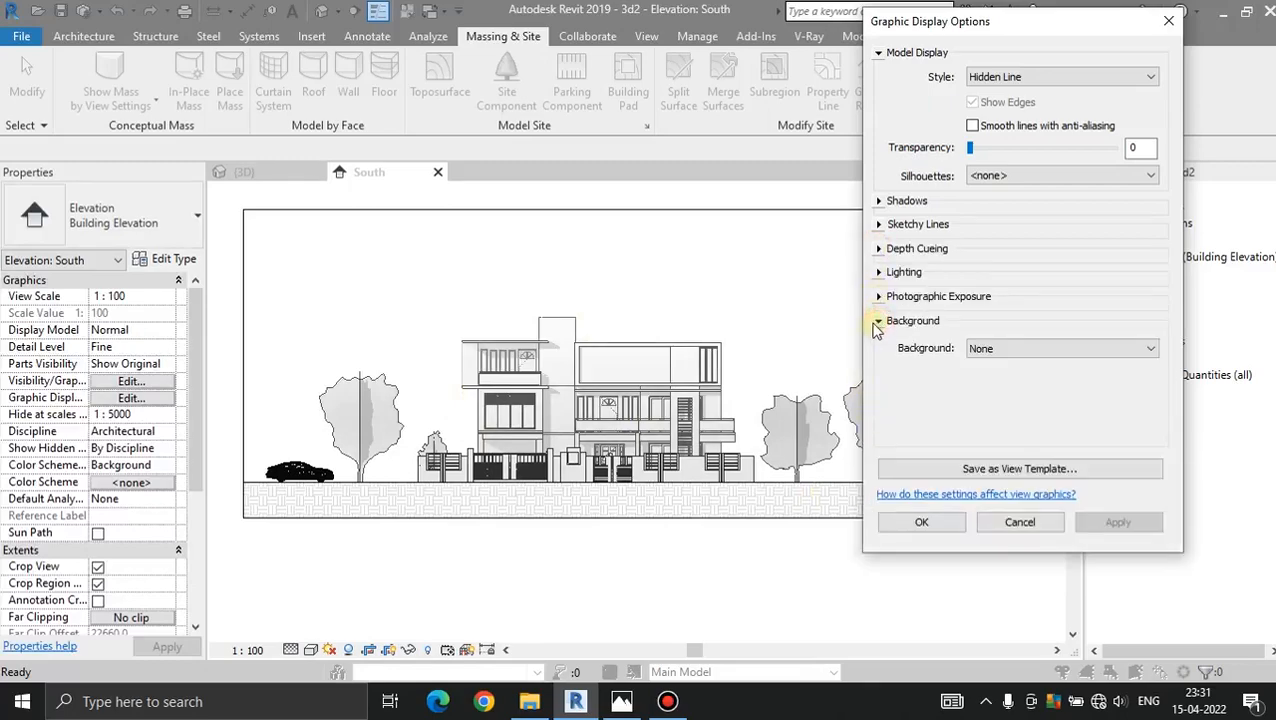
{"action": "left_click", "coordinate": [997, 352]}
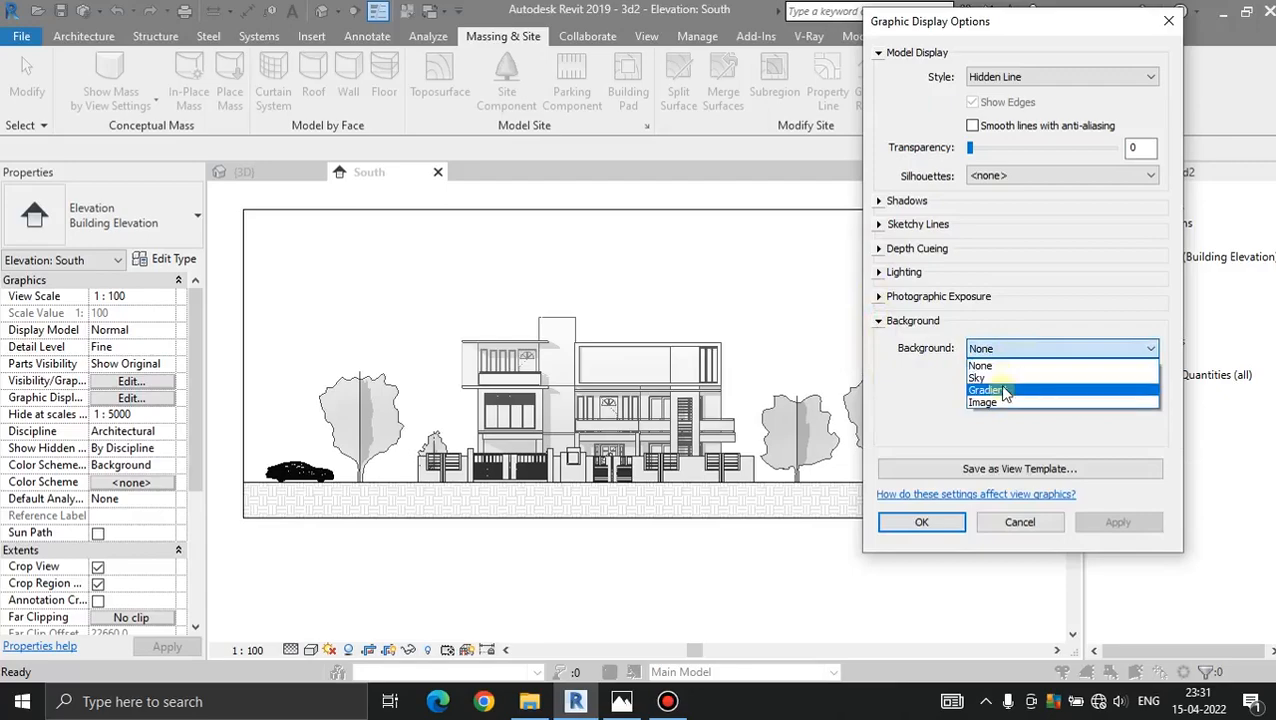
{"action": "left_click", "coordinate": [1000, 379]}
{"action": "left_click", "coordinate": [1030, 352]}
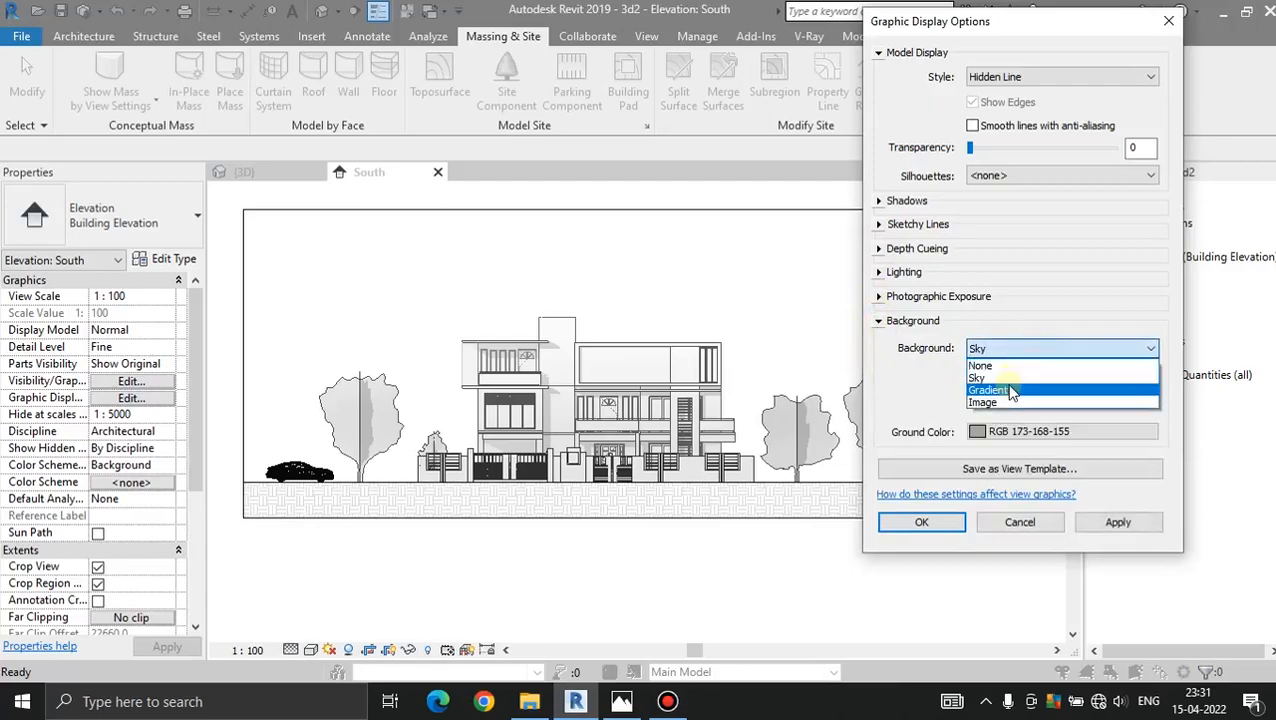
{"action": "left_click", "coordinate": [1000, 390]}
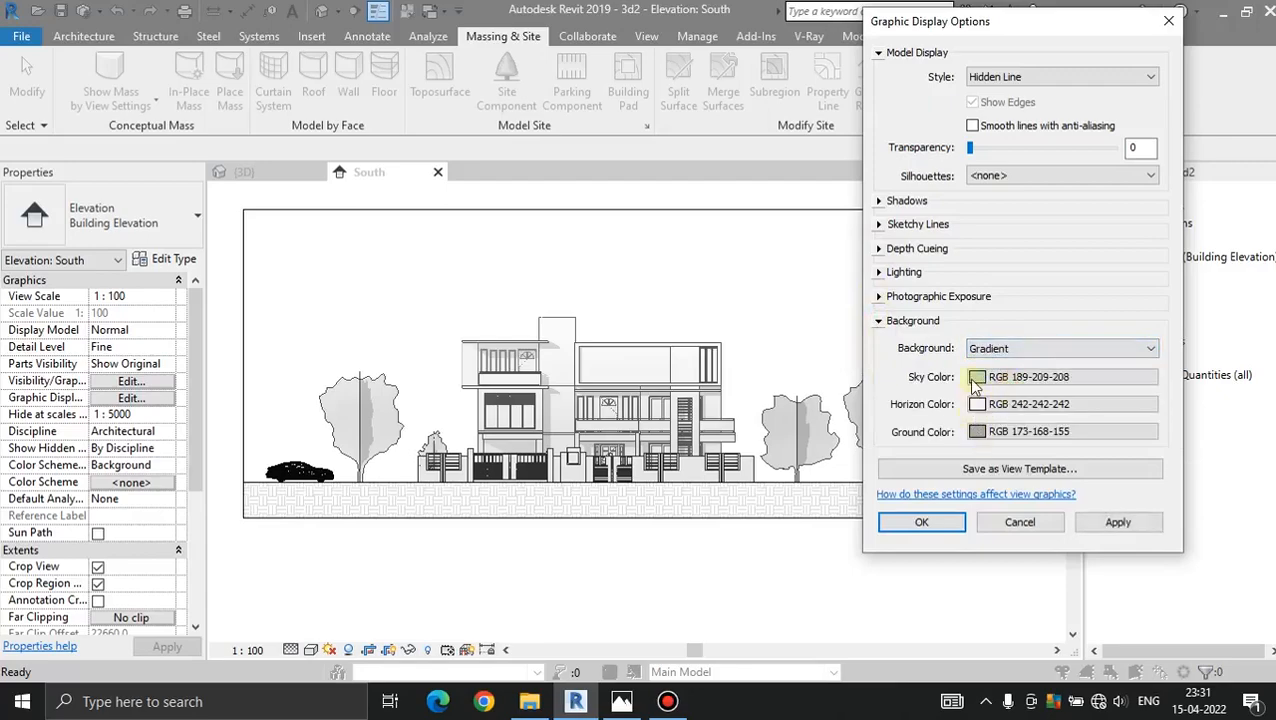
{"action": "left_click", "coordinate": [1115, 522]}
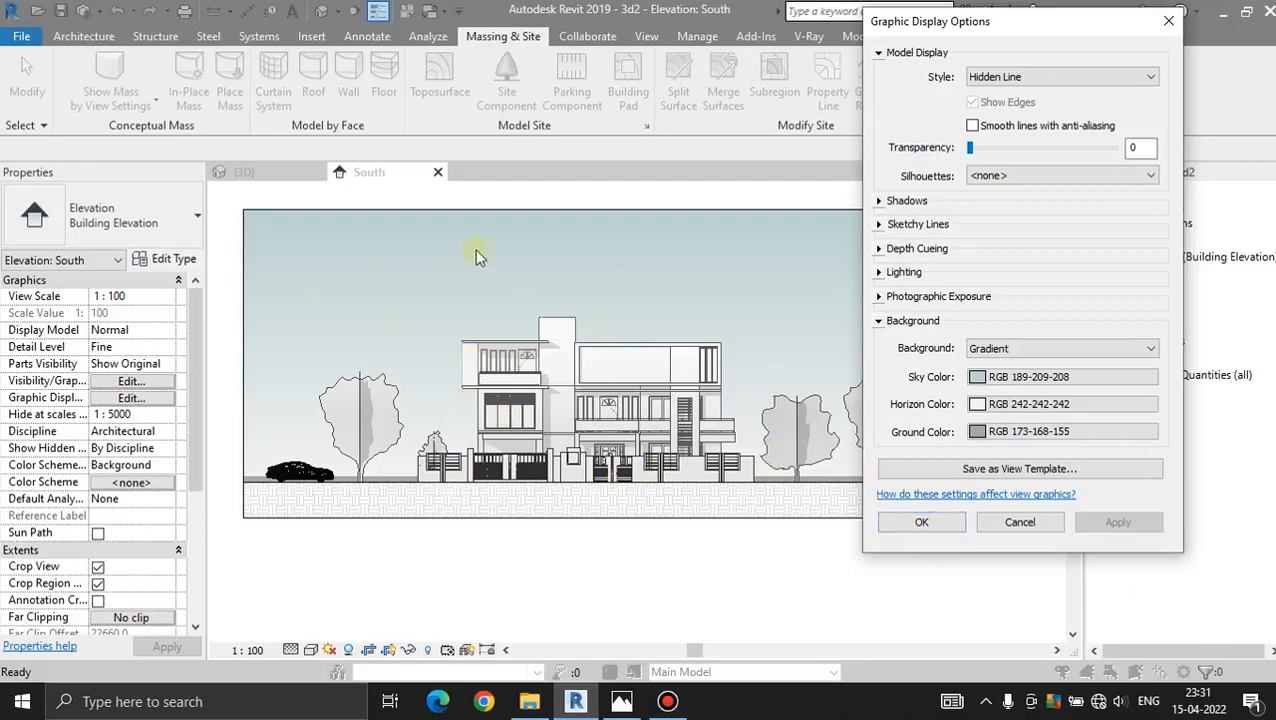
{"action": "left_click", "coordinate": [921, 525]}
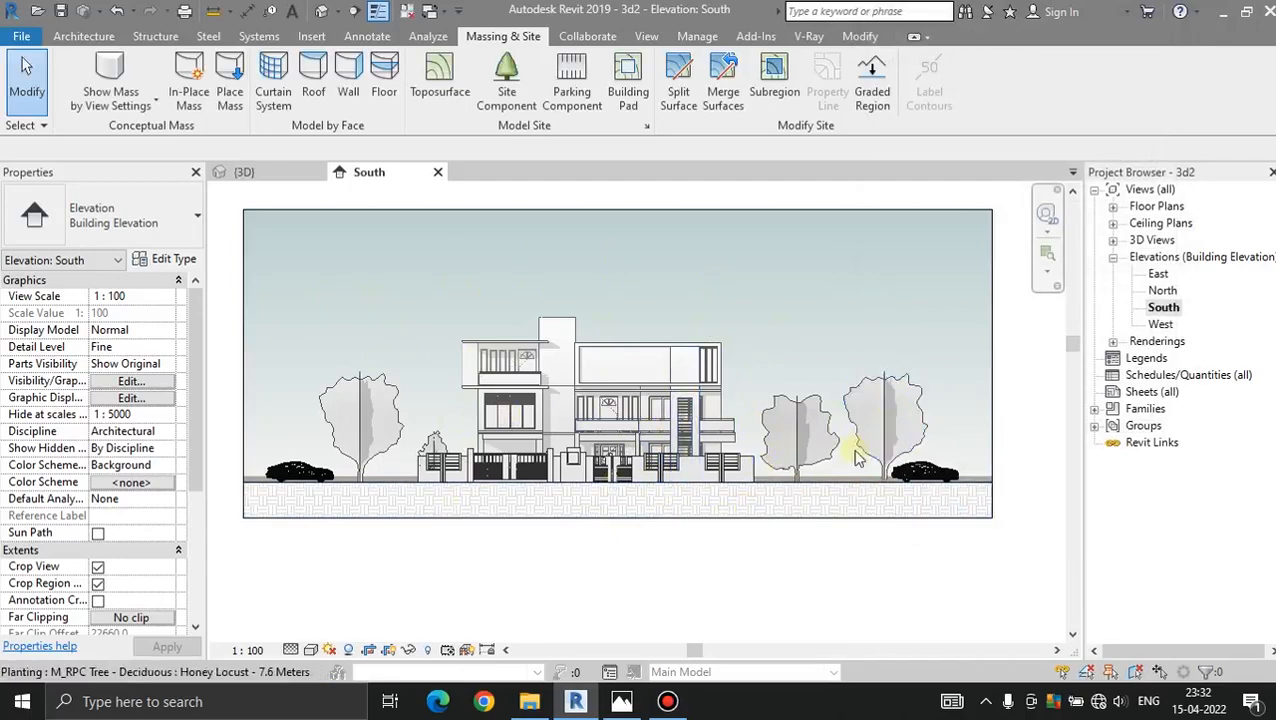
Select all Honey Locust 7.6 m trees visible in the view and override their element graphics to halftone
{"action": "left_click", "coordinate": [880, 414]}
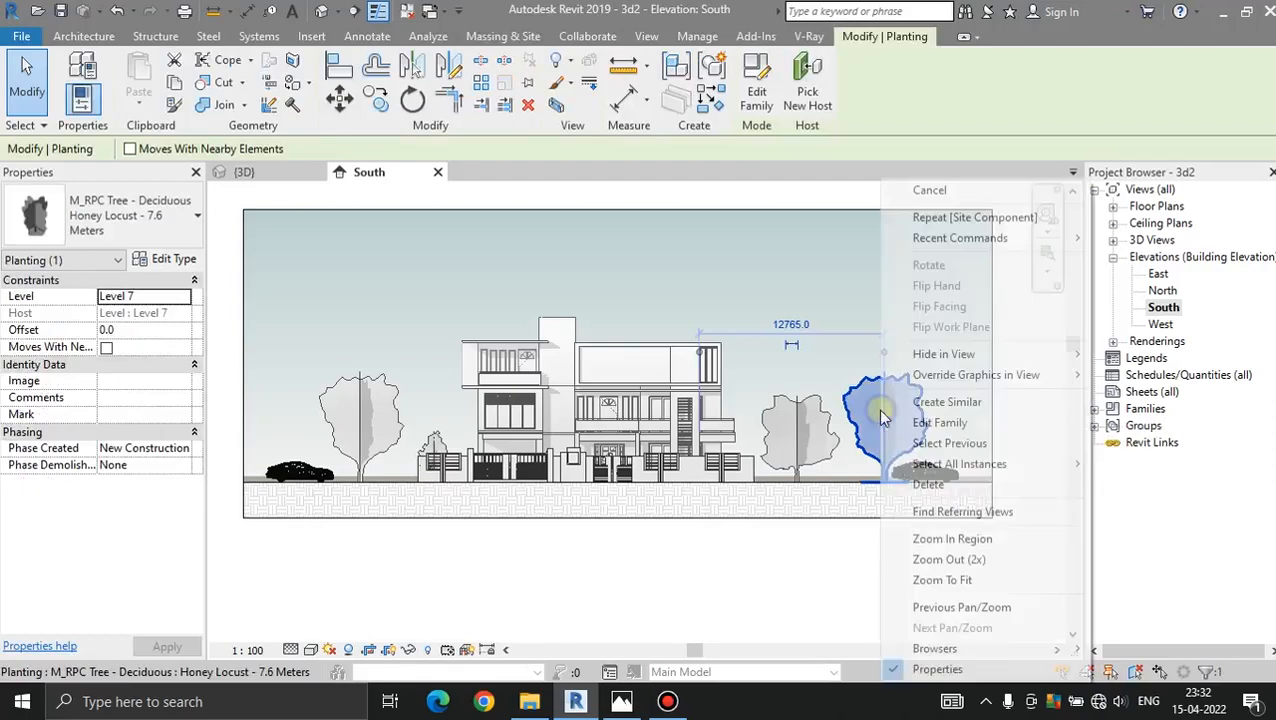
{"action": "right_click", "coordinate": [880, 414]}
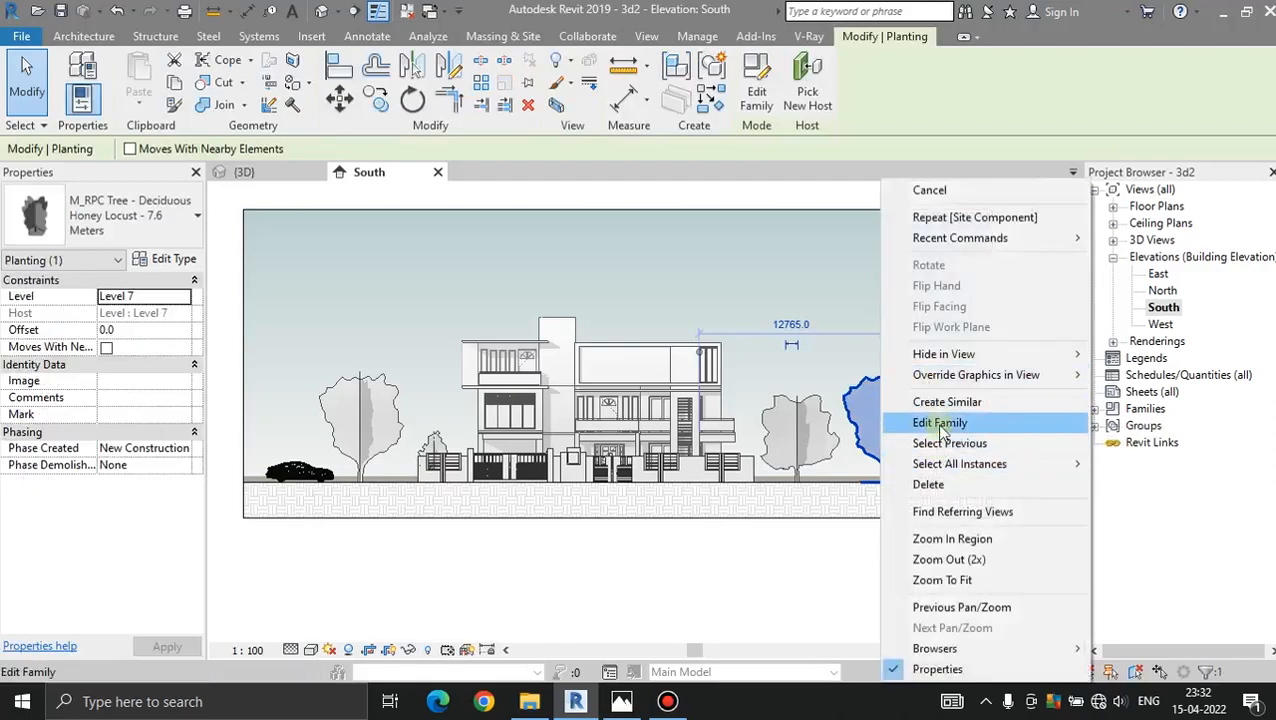
{"action": "mouse_move", "coordinate": [938, 473]}
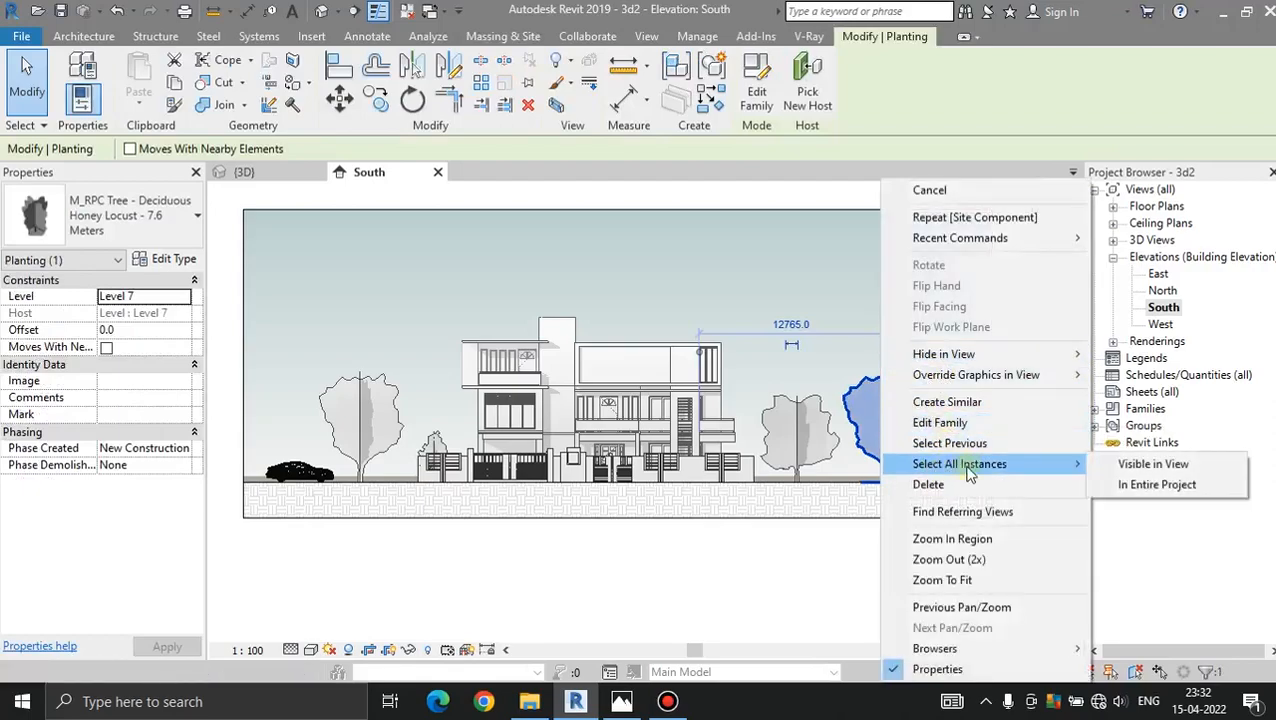
{"action": "left_click", "coordinate": [1150, 464]}
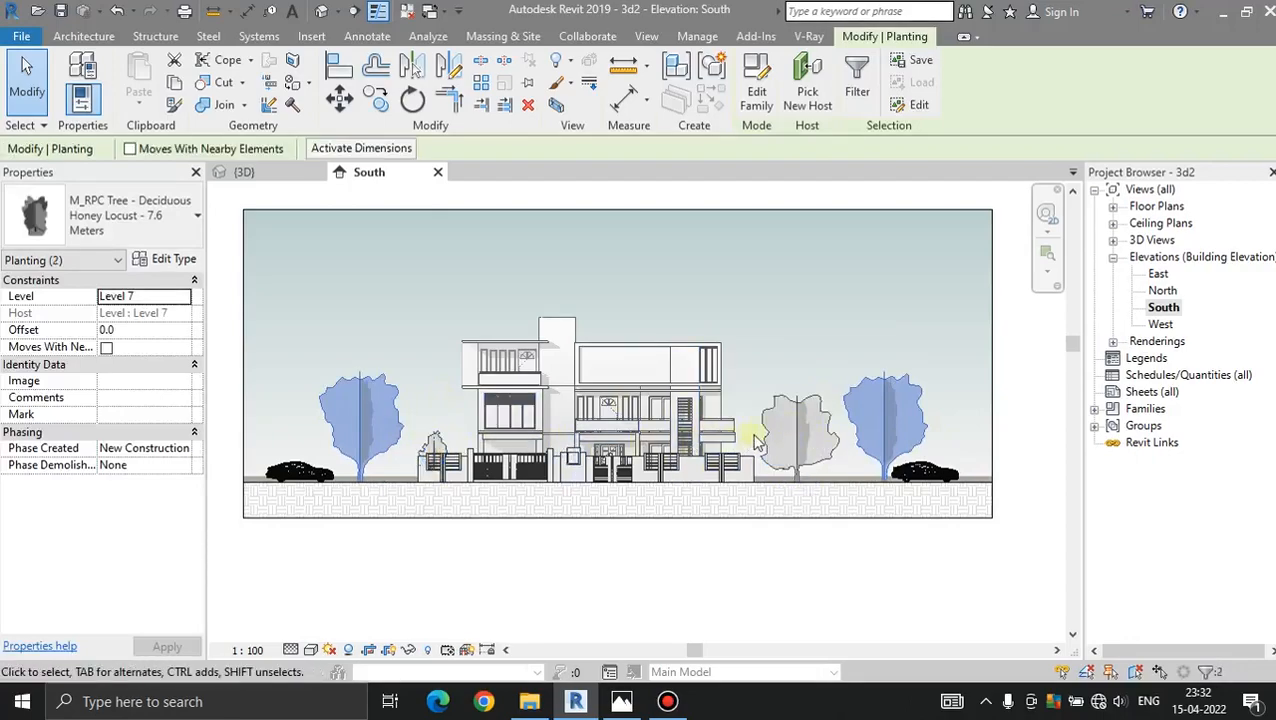
{"action": "right_click", "coordinate": [880, 398]}
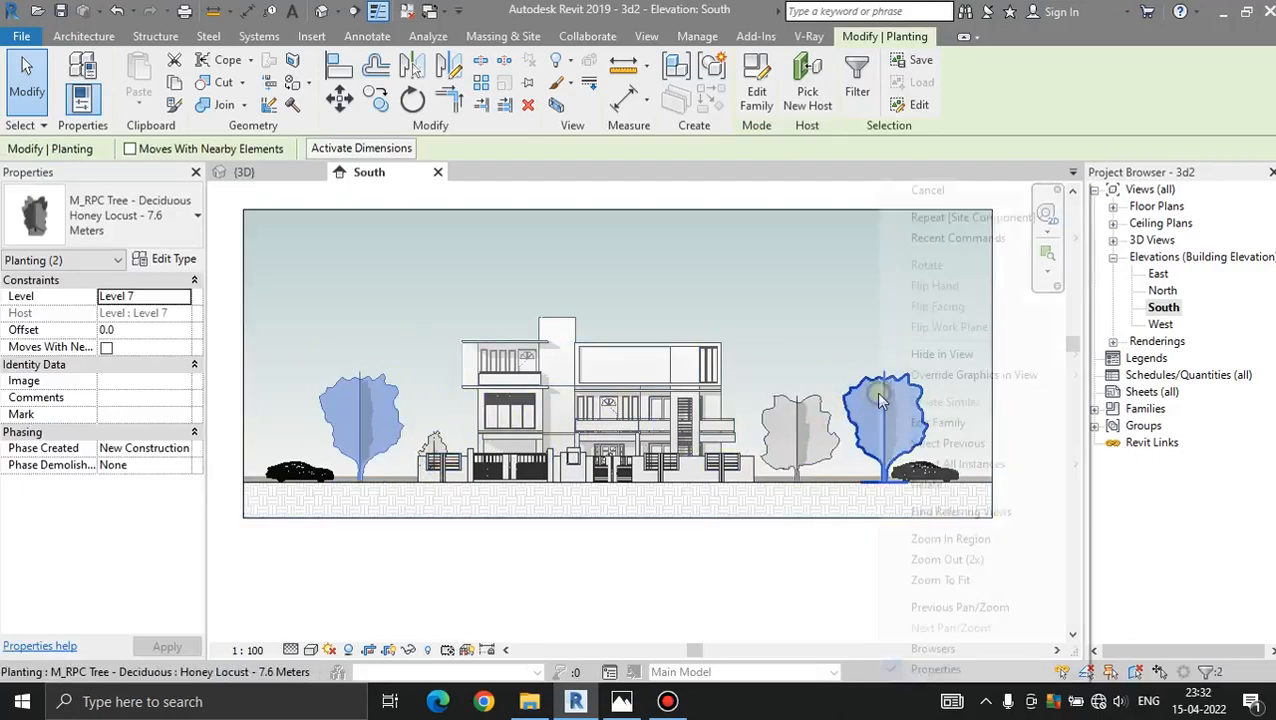
{"action": "mouse_move", "coordinate": [929, 382]}
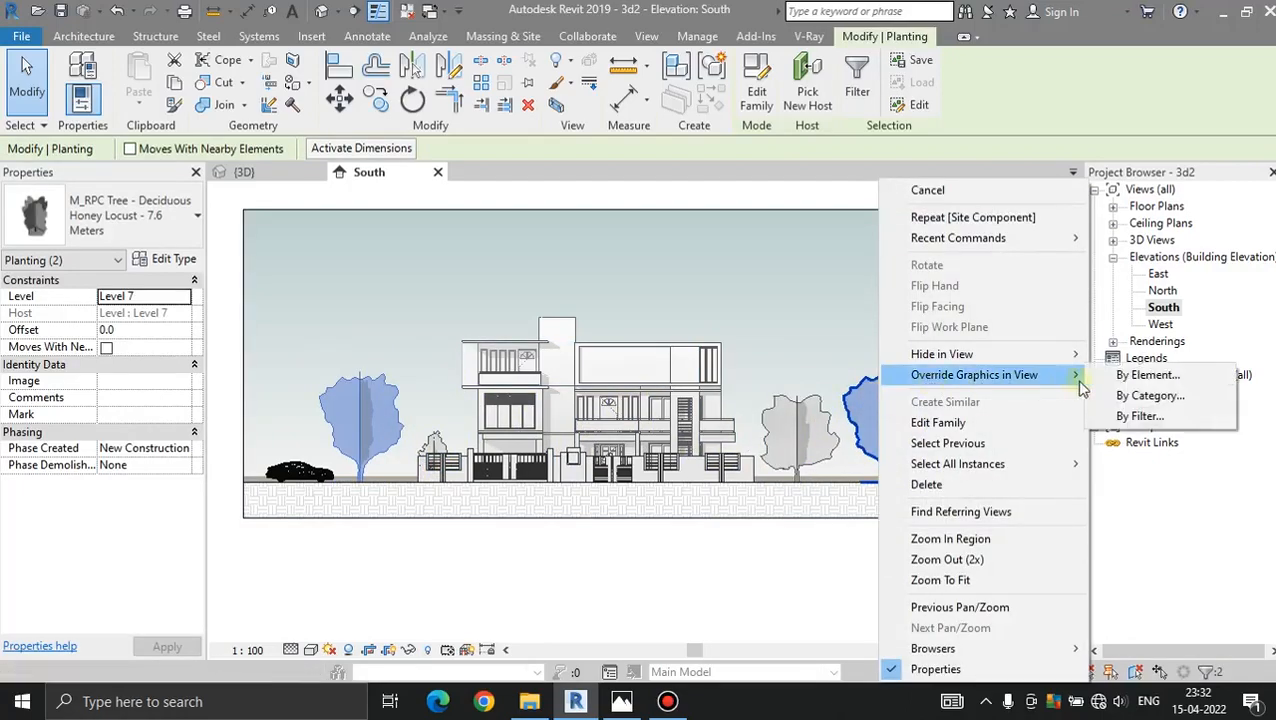
{"action": "left_click", "coordinate": [1144, 380]}
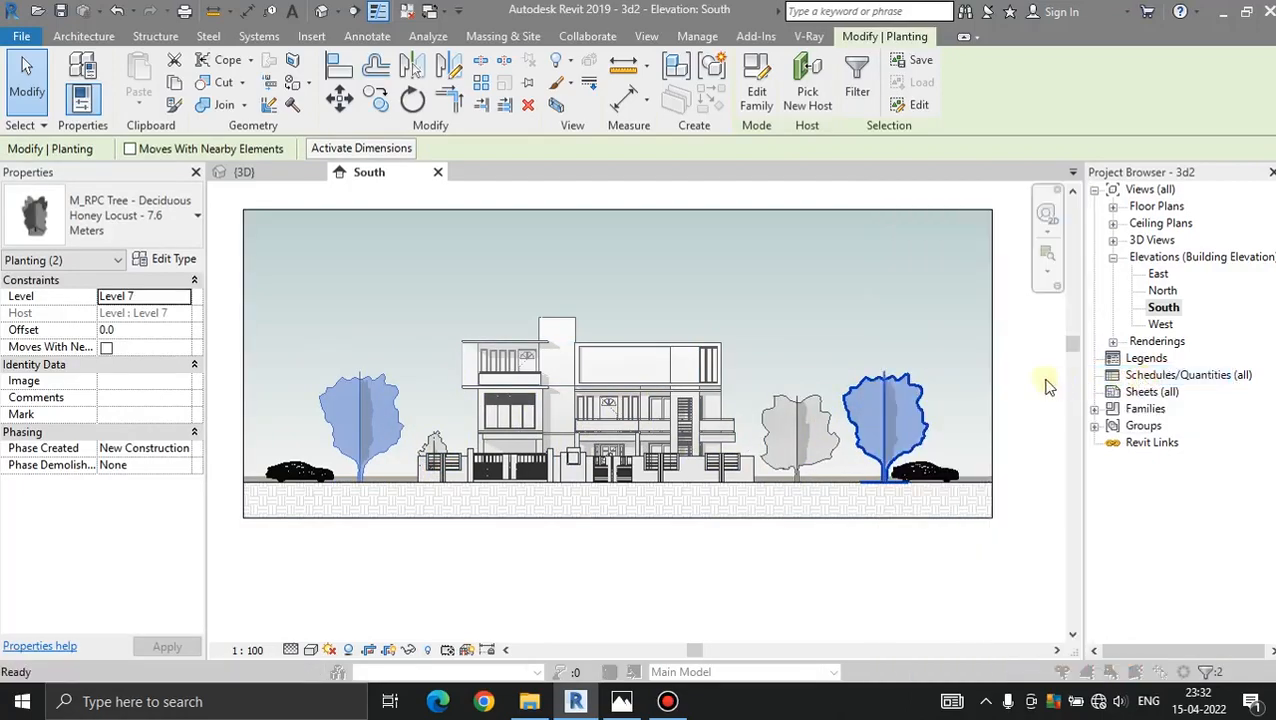
{"action": "left_click", "coordinate": [714, 199]}
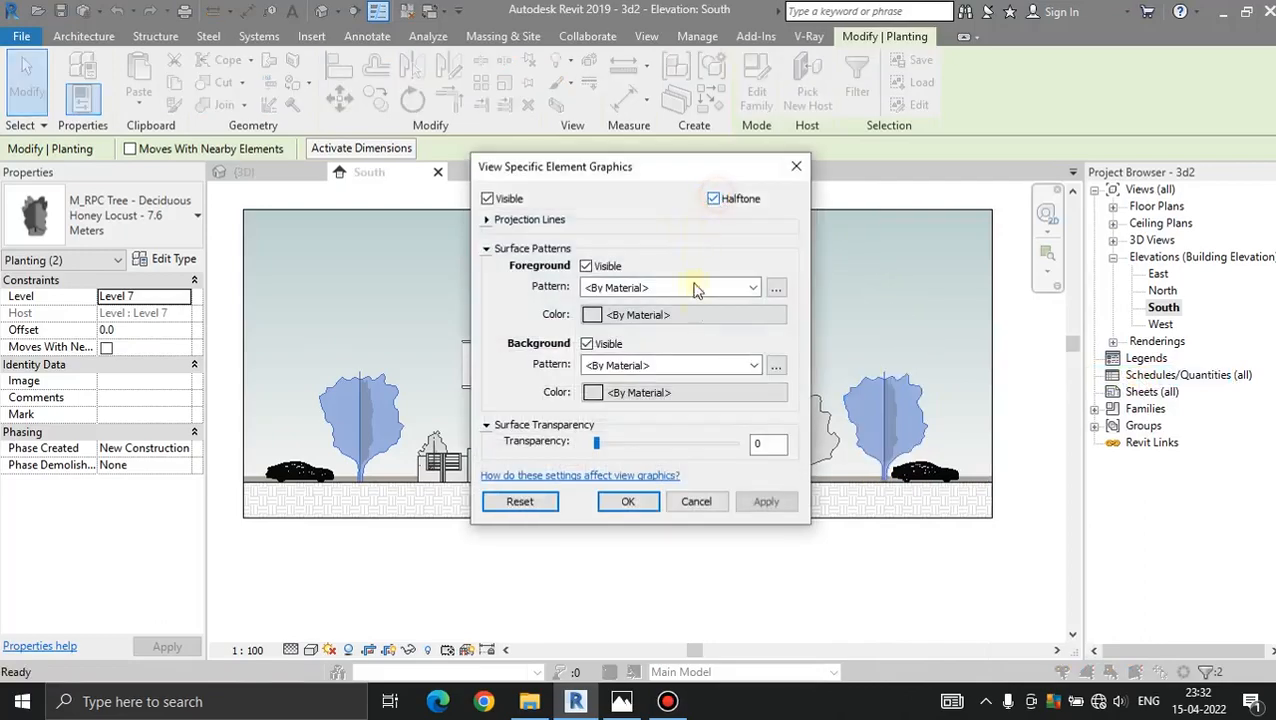
{"action": "left_click", "coordinate": [766, 501]}
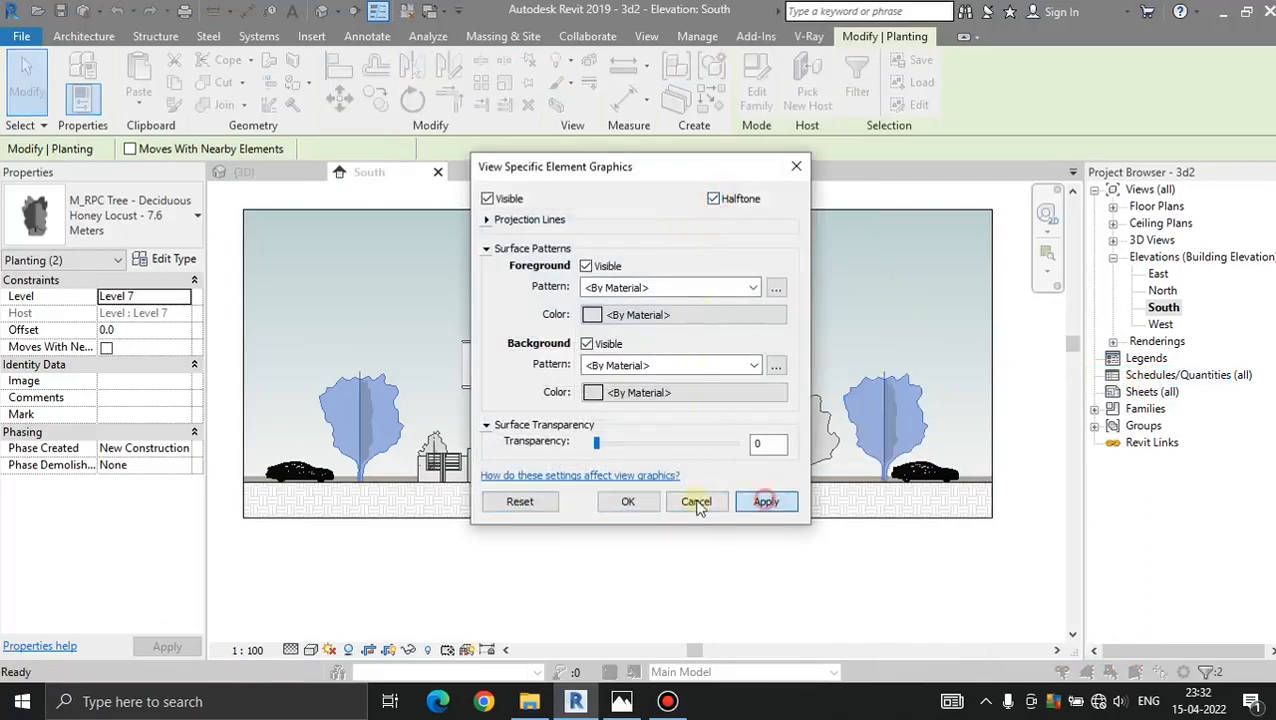
{"action": "left_click", "coordinate": [632, 502]}
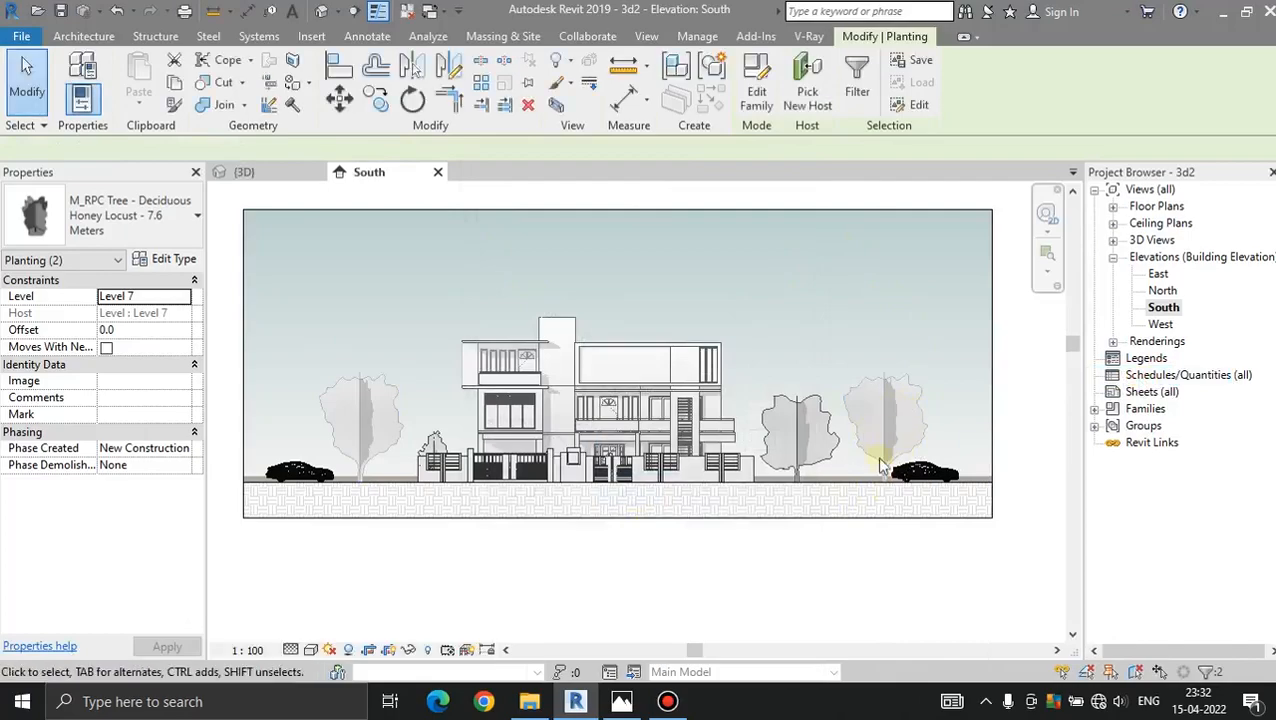
Override the remaining large tree just right of the house to halftone in this view
{"action": "right_click", "coordinate": [826, 416]}
{"action": "mouse_move", "coordinate": [874, 367]}
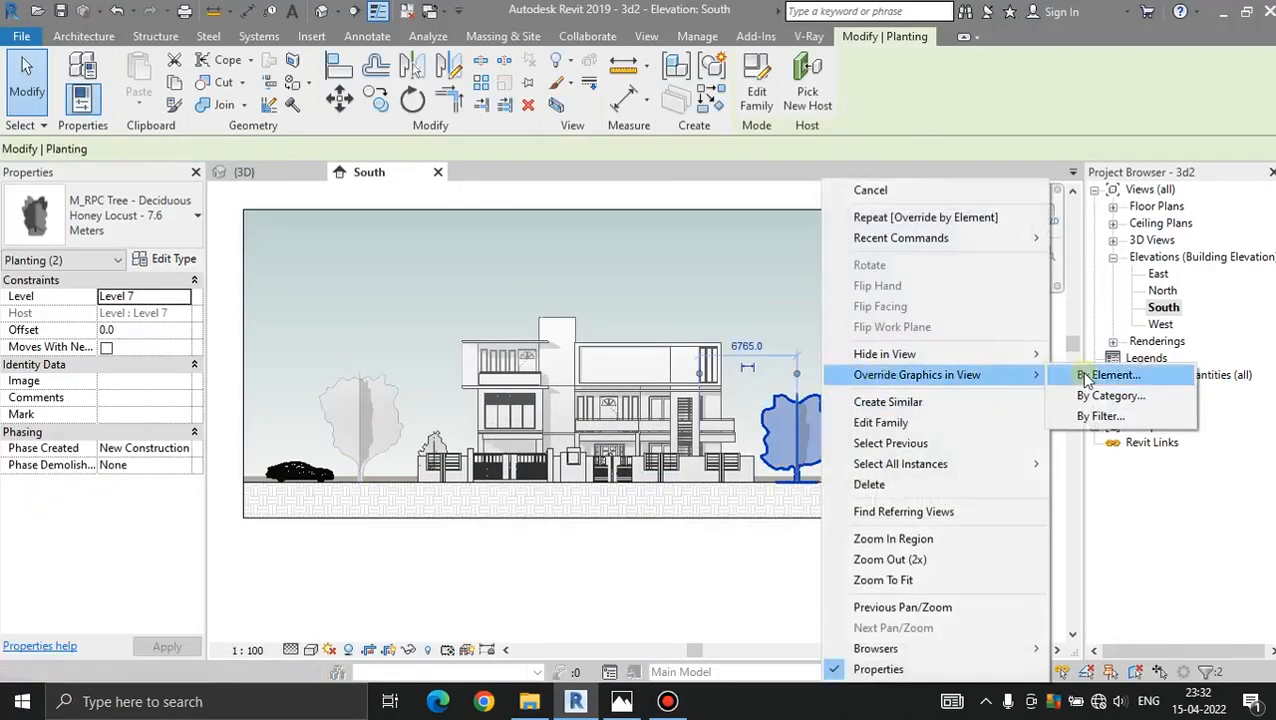
{"action": "left_click", "coordinate": [1084, 368]}
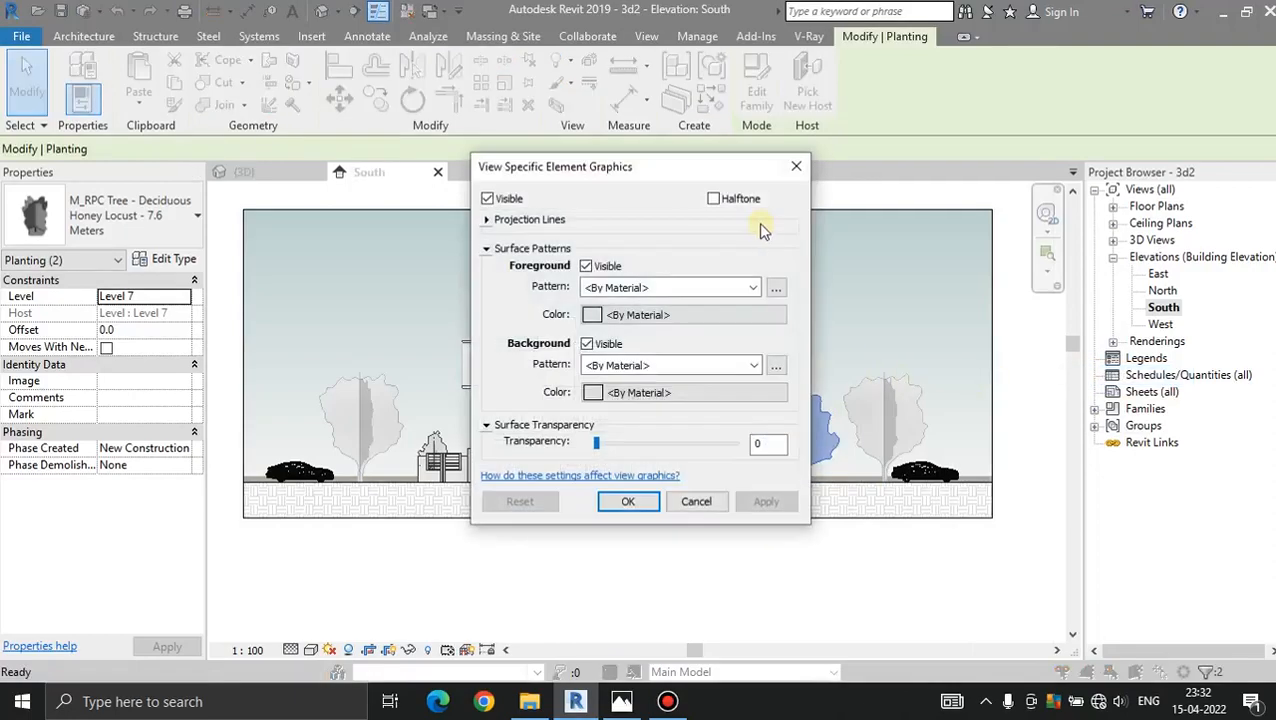
{"action": "left_click", "coordinate": [742, 201]}
{"action": "left_click", "coordinate": [628, 501]}
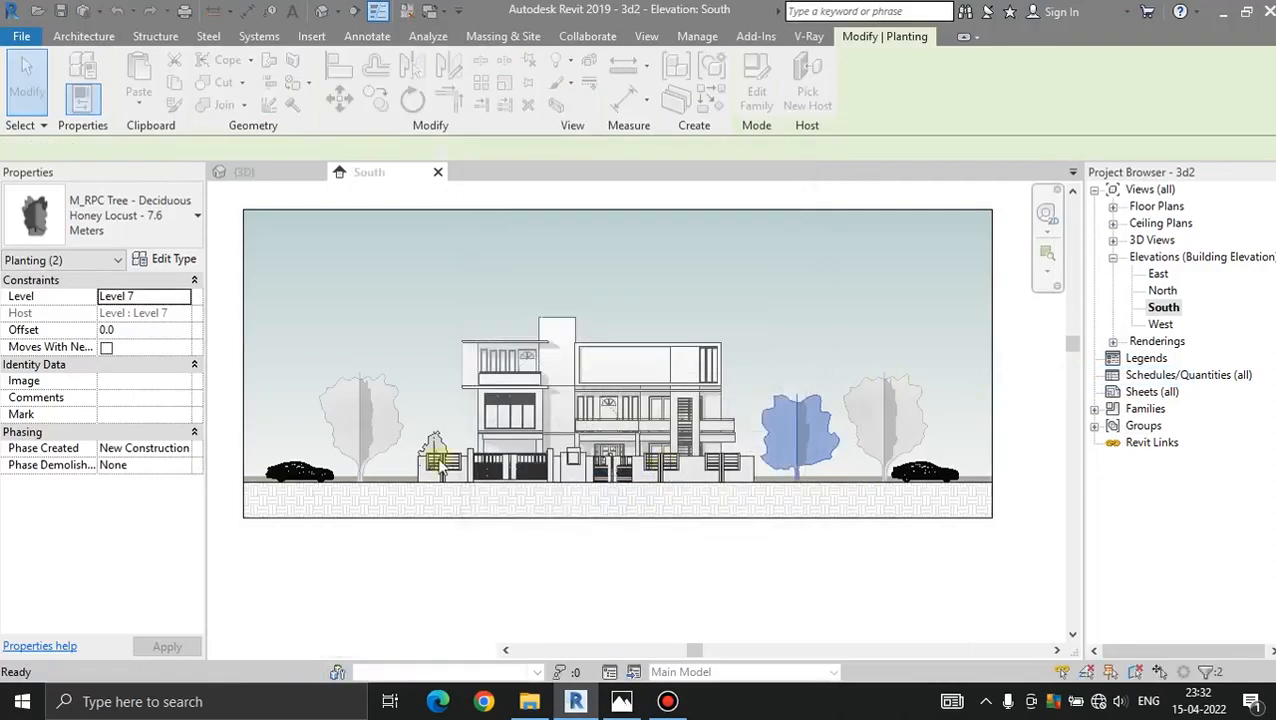
Try to hide the small Gray Birch tree behind the boundary wall in this view
{"action": "left_click", "coordinate": [440, 443]}
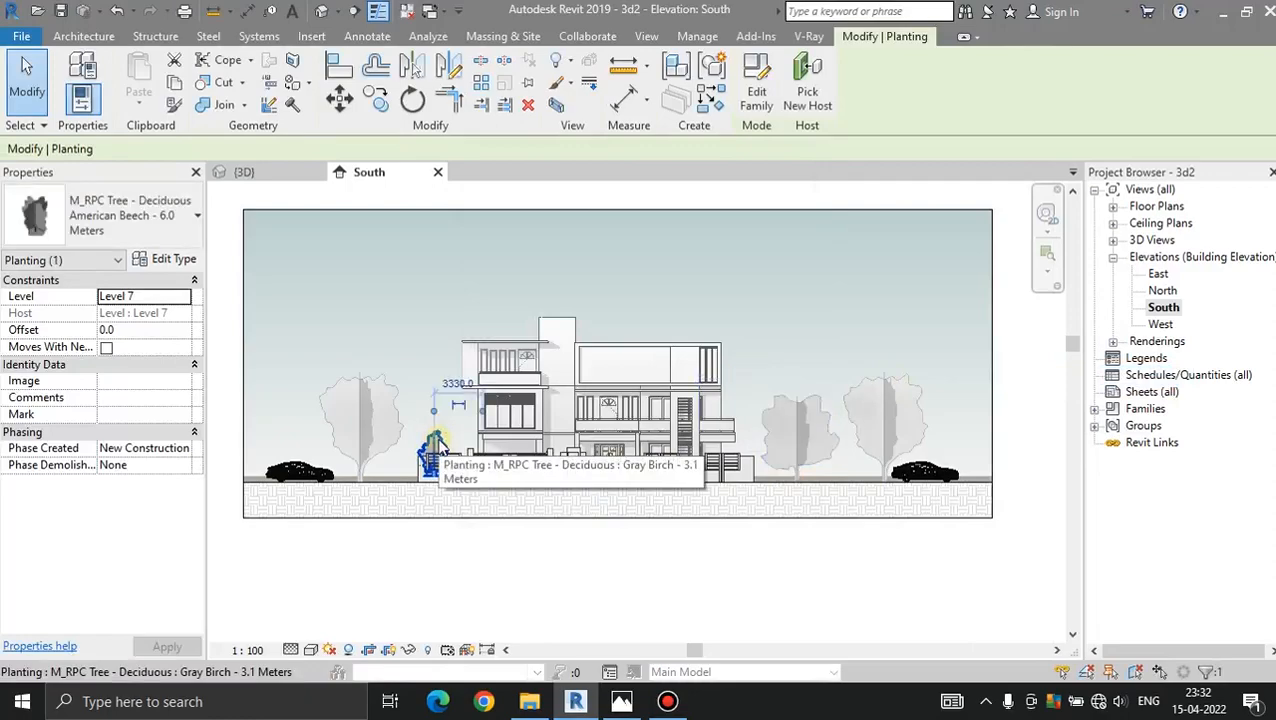
{"action": "right_click", "coordinate": [440, 443]}
{"action": "mouse_move", "coordinate": [600, 355]}
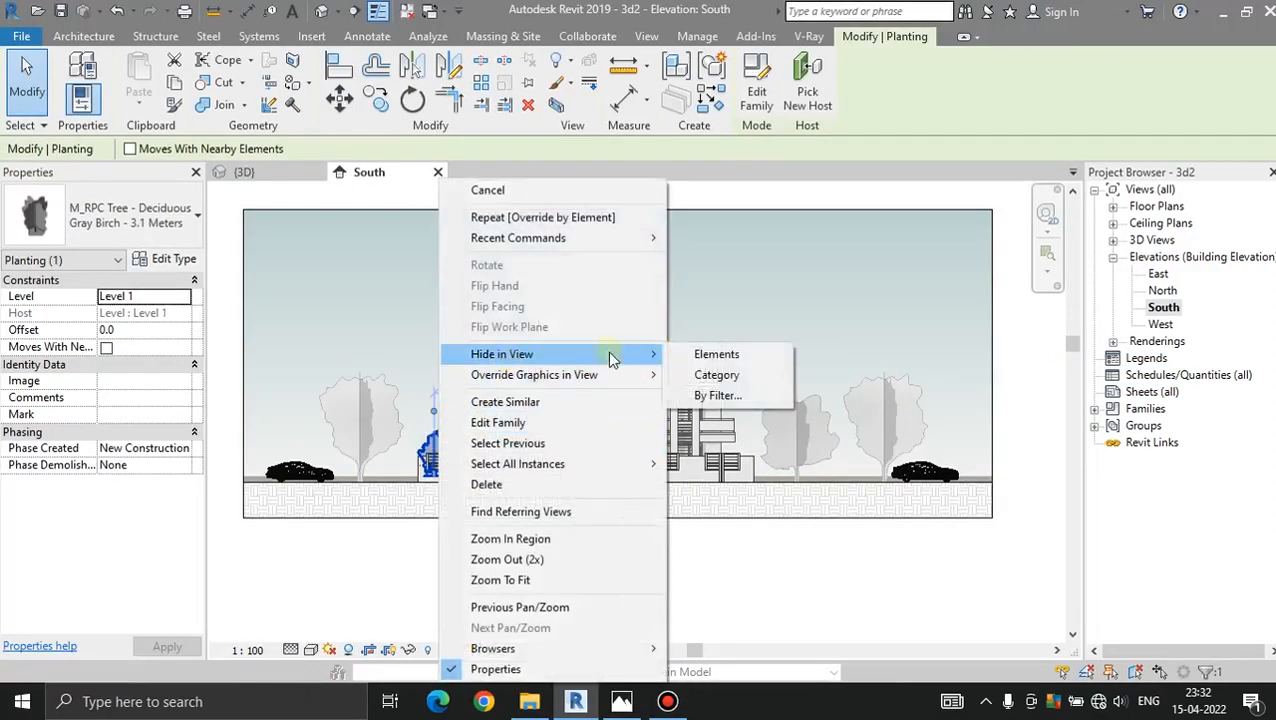
{"action": "left_click", "coordinate": [744, 356]}
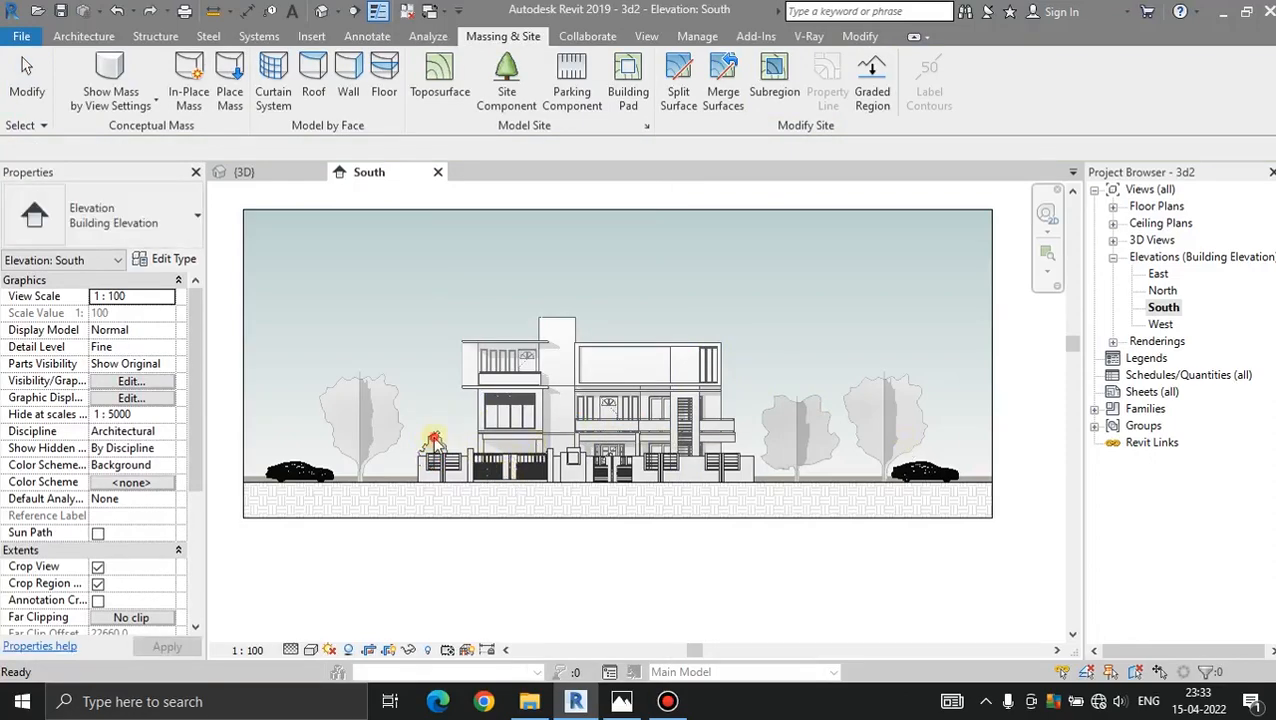
Override the small Gray Birch tree behind the boundary wall to halftone in this view
{"action": "left_click", "coordinate": [433, 440]}
{"action": "right_click", "coordinate": [433, 440]}
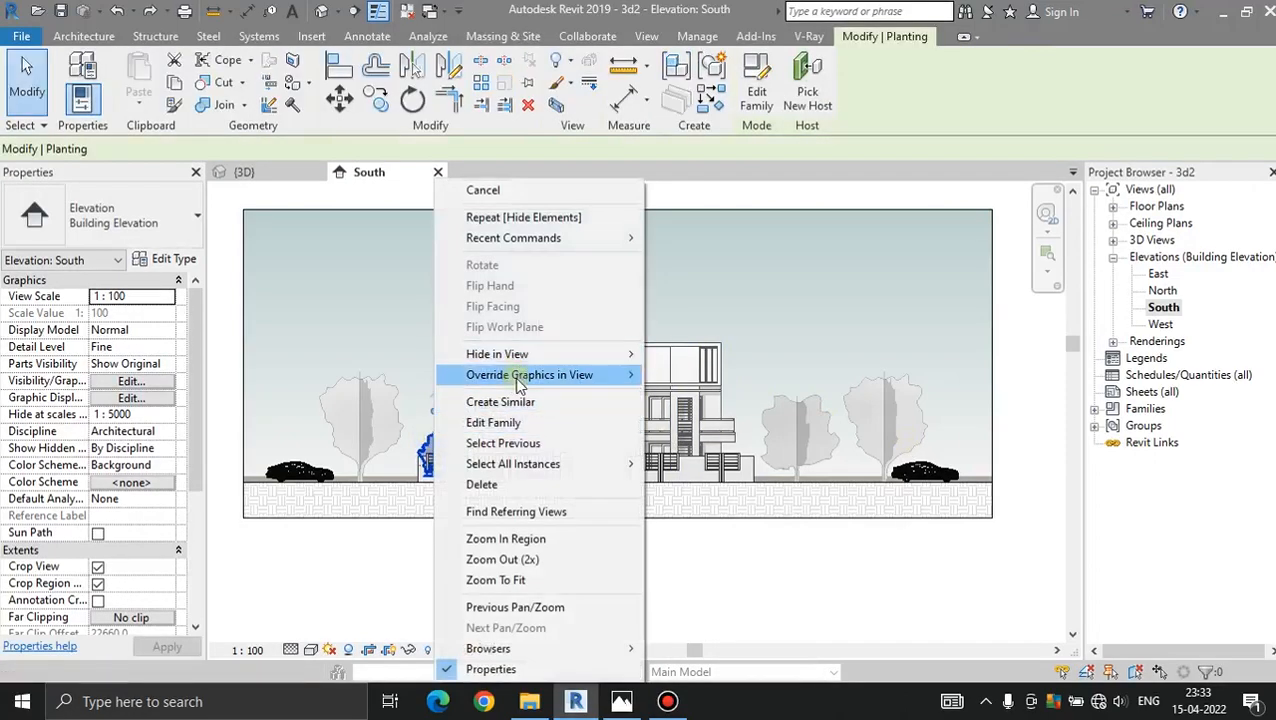
{"action": "mouse_move", "coordinate": [519, 385]}
{"action": "left_click", "coordinate": [735, 379]}
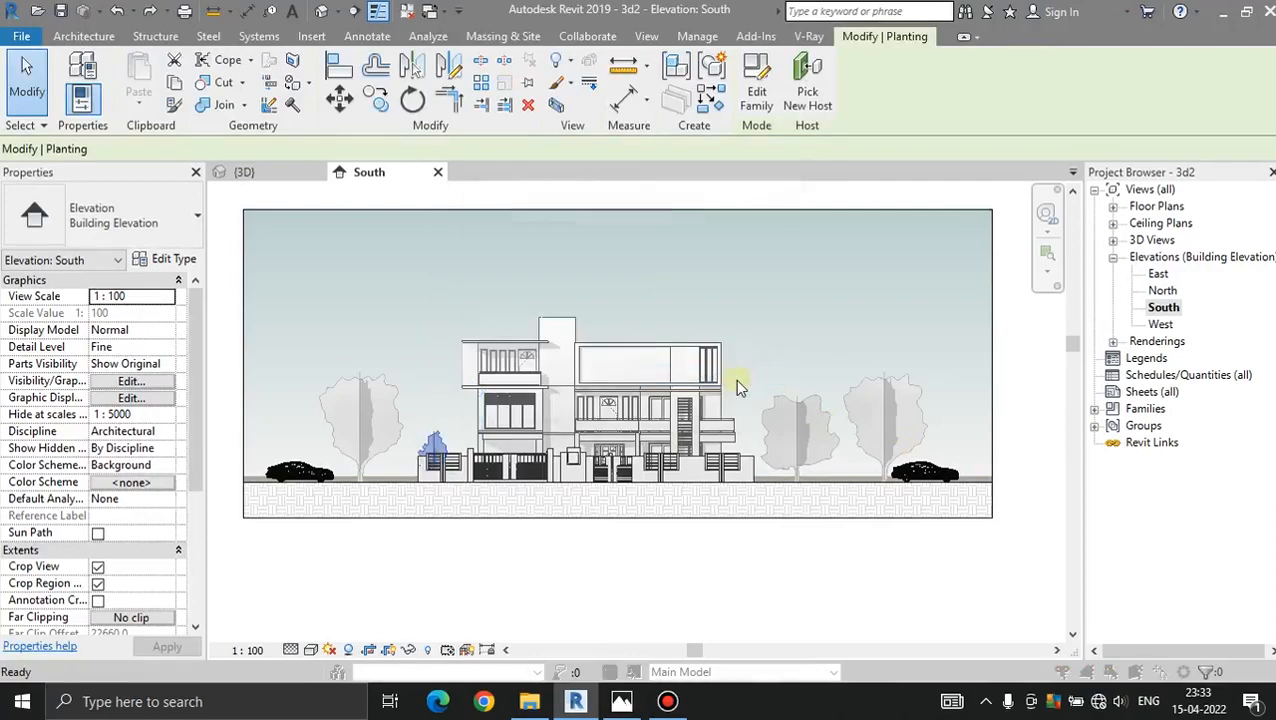
{"action": "left_click", "coordinate": [714, 198]}
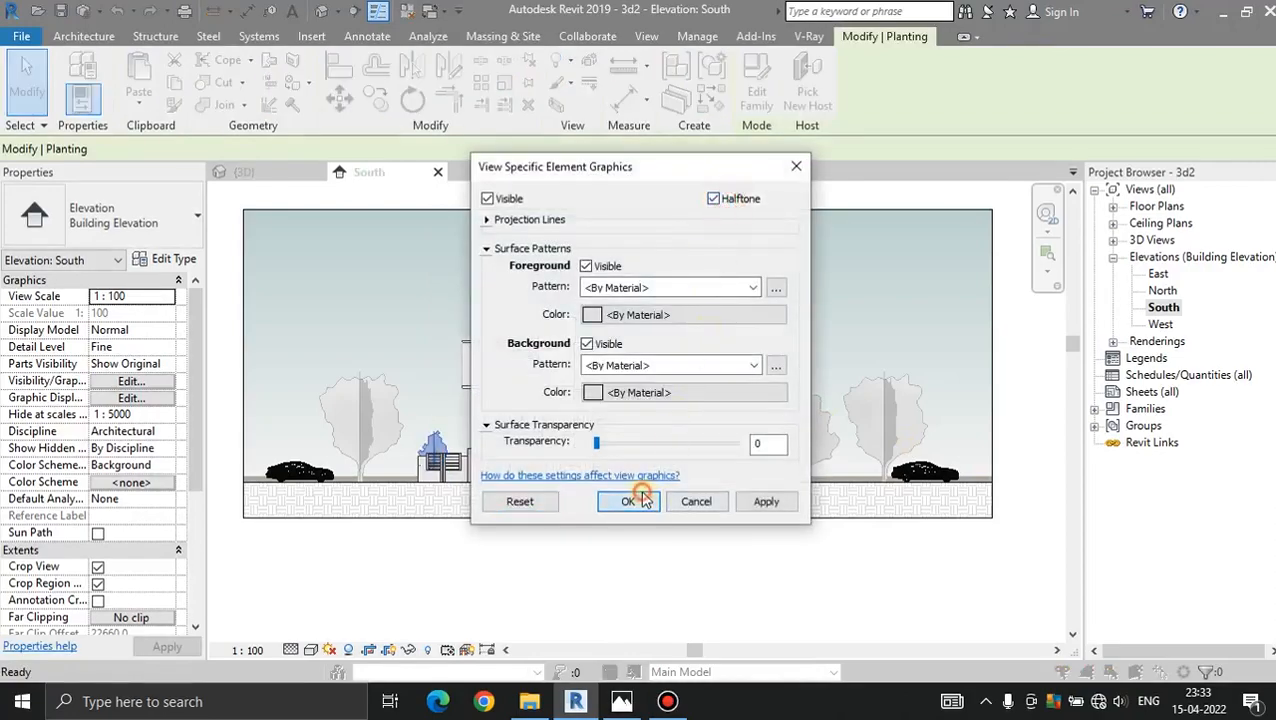
{"action": "left_click", "coordinate": [641, 500]}
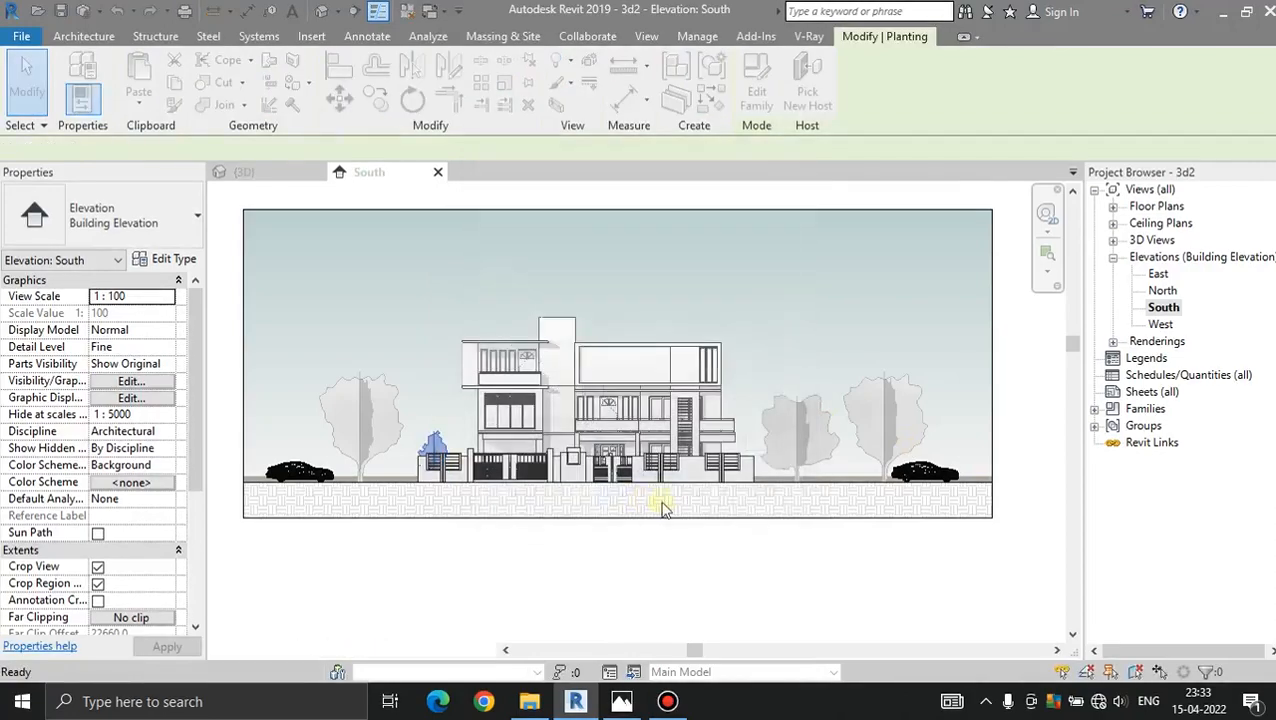
Select all Audi S5 car instances visible in the view and override their element graphics to halftone
{"action": "left_click", "coordinate": [935, 475]}
{"action": "right_click", "coordinate": [932, 478]}
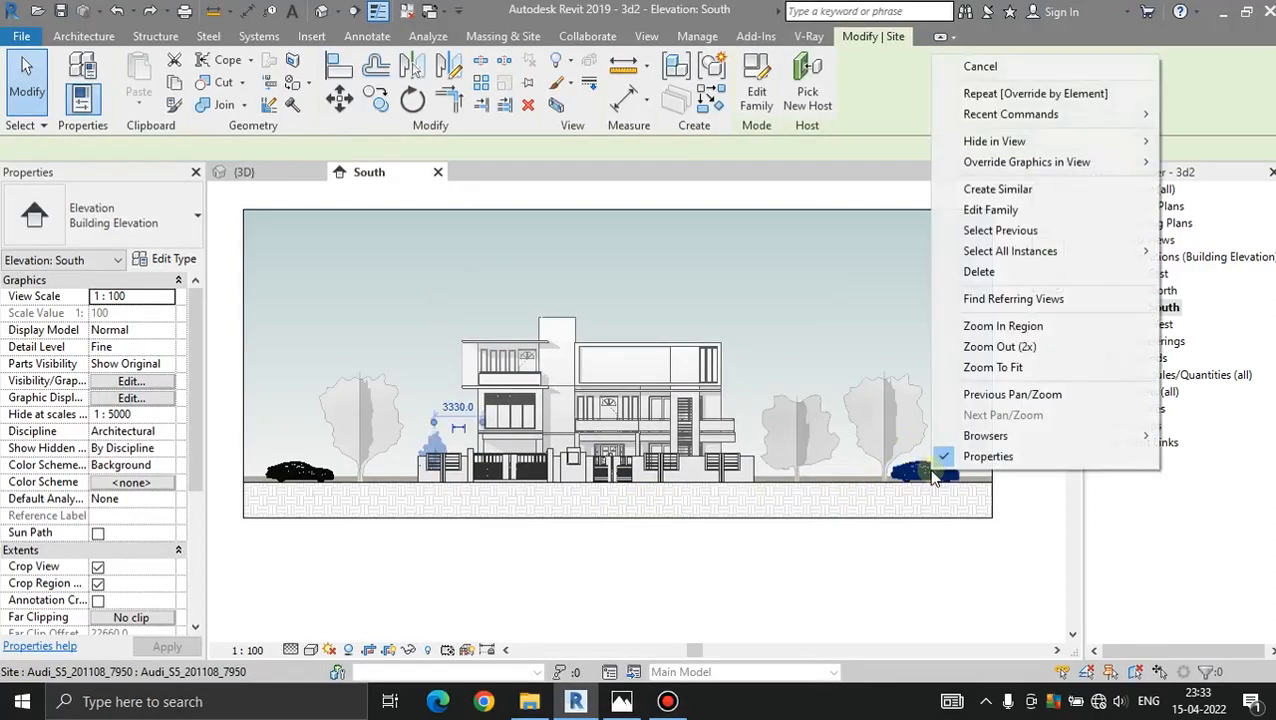
{"action": "left_click", "coordinate": [921, 568]}
{"action": "left_click", "coordinate": [920, 475]}
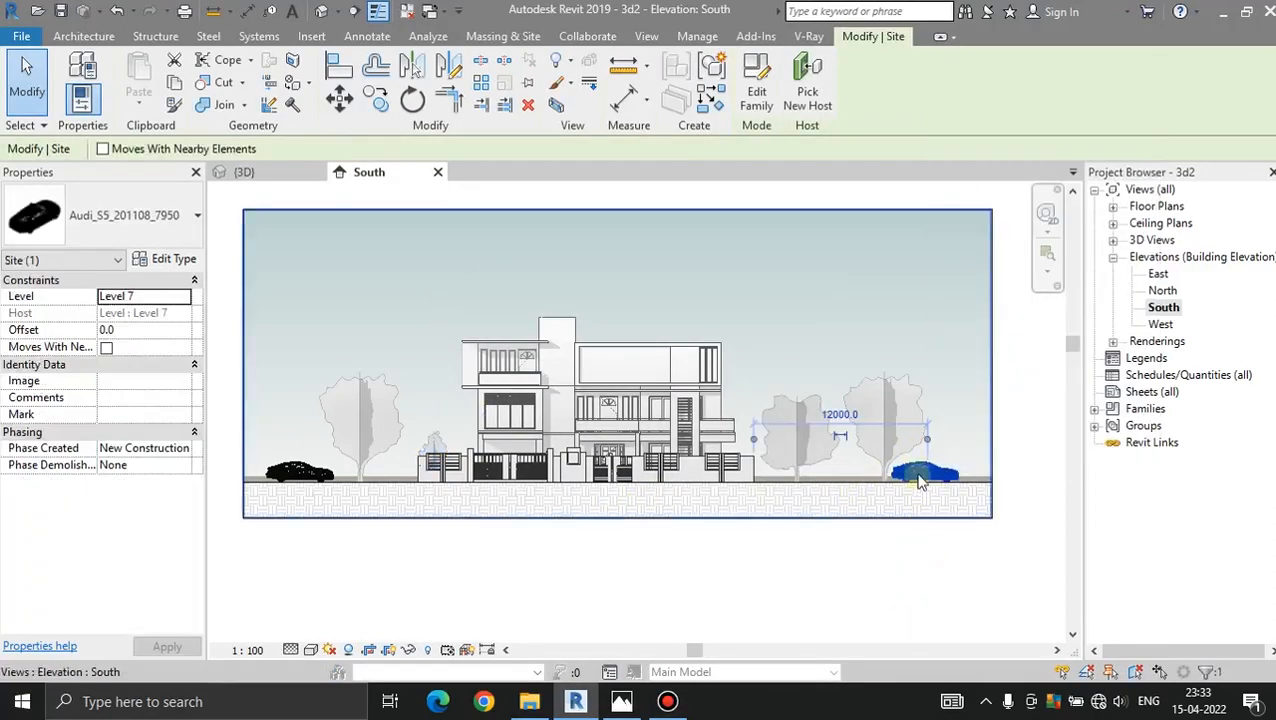
{"action": "right_click", "coordinate": [920, 475]}
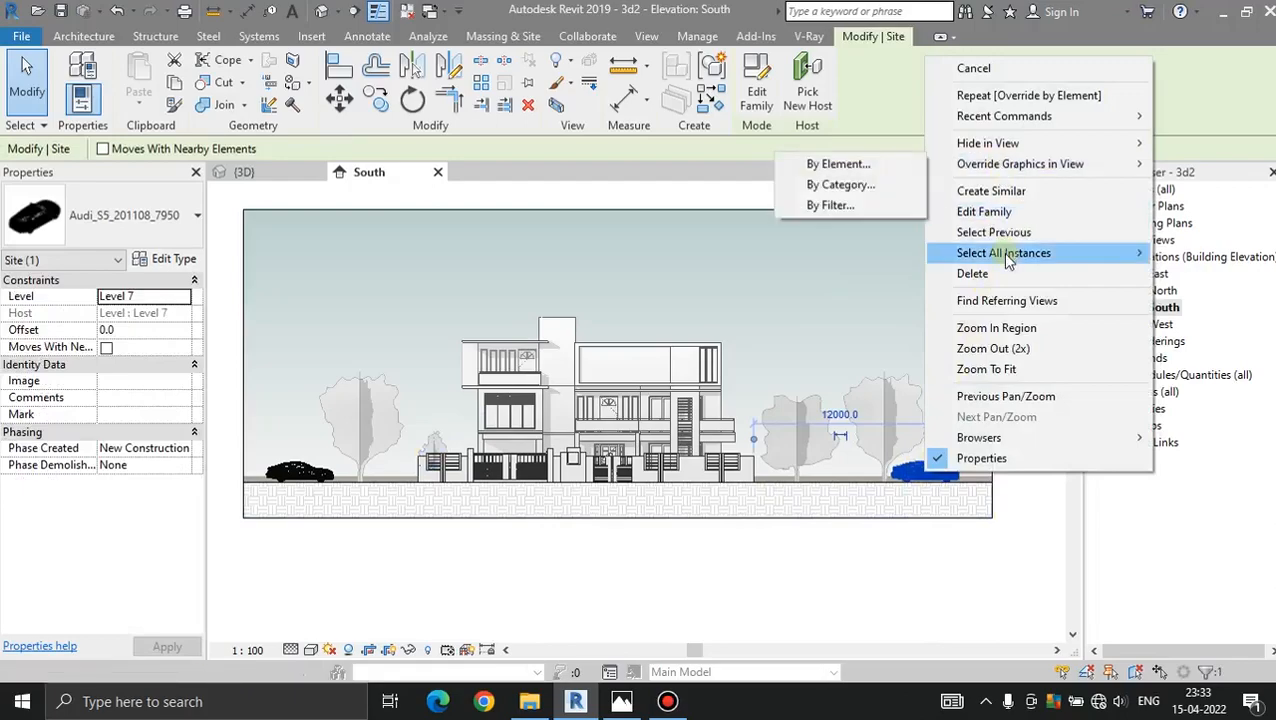
{"action": "mouse_move", "coordinate": [1003, 253]}
{"action": "left_click", "coordinate": [846, 253]}
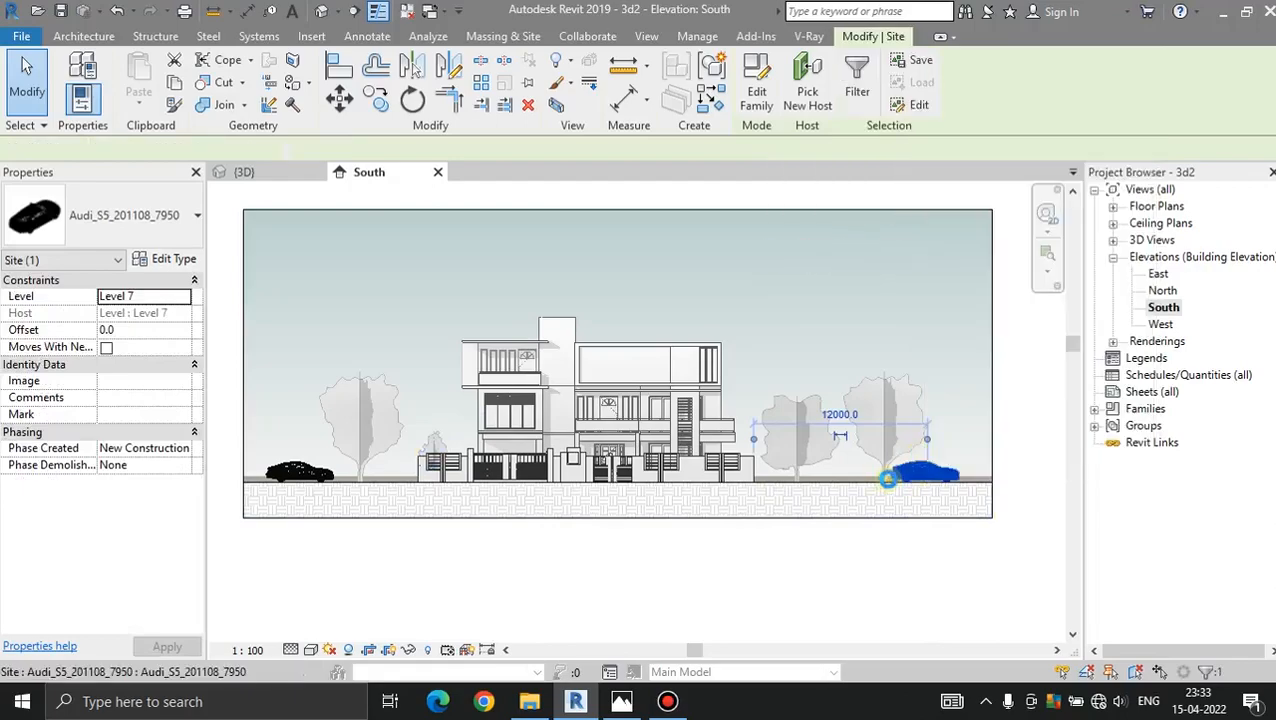
{"action": "right_click", "coordinate": [948, 342]}
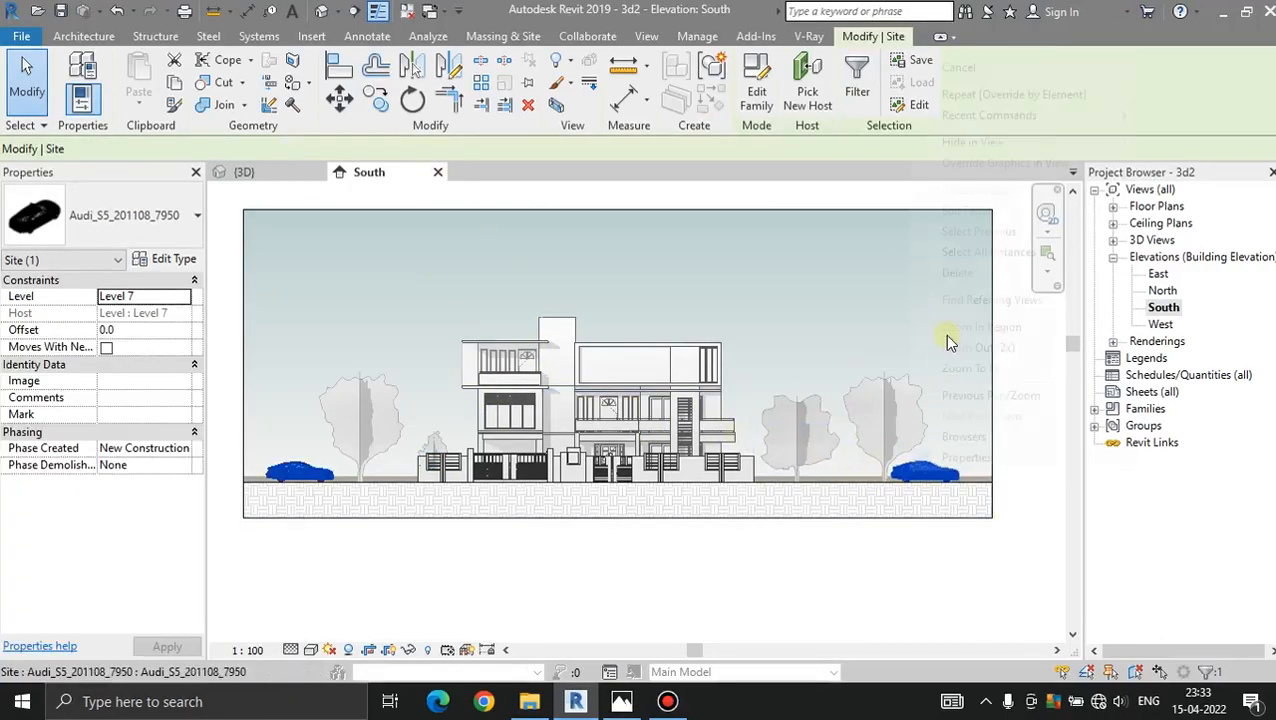
{"action": "mouse_move", "coordinate": [1000, 163]}
{"action": "left_click", "coordinate": [822, 164]}
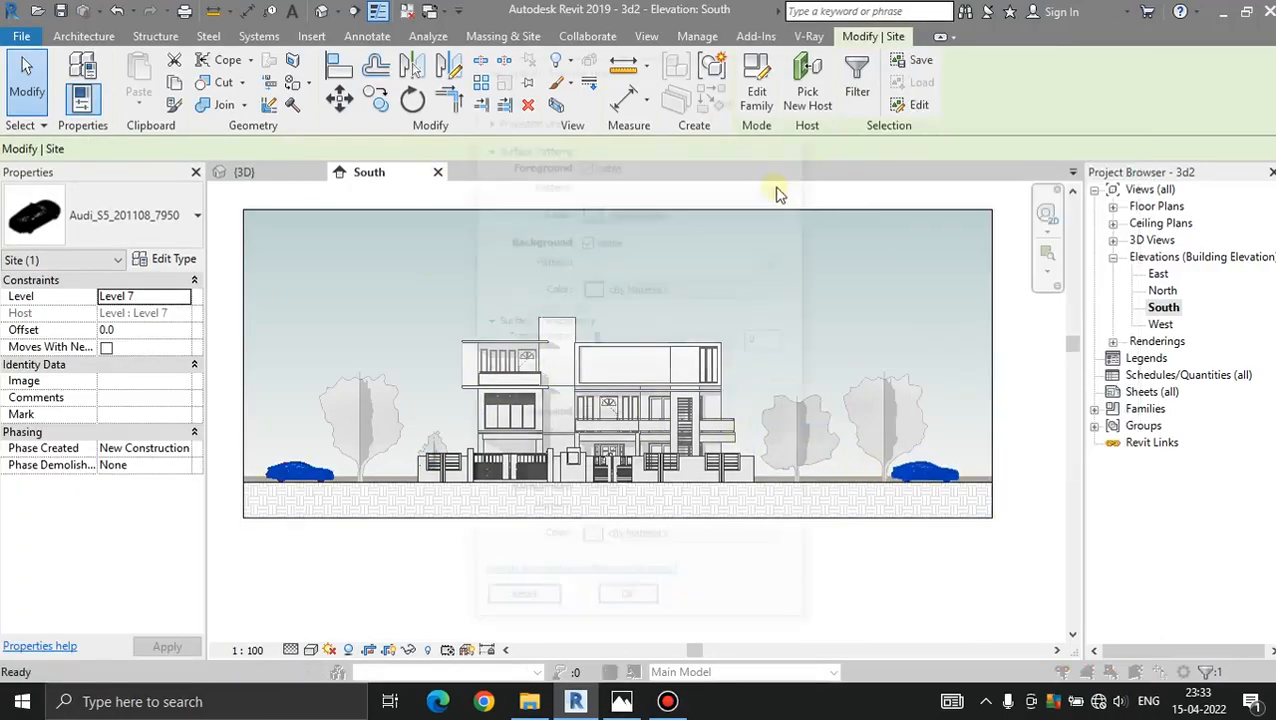
{"action": "left_click", "coordinate": [738, 95]}
{"action": "left_click", "coordinate": [627, 604]}
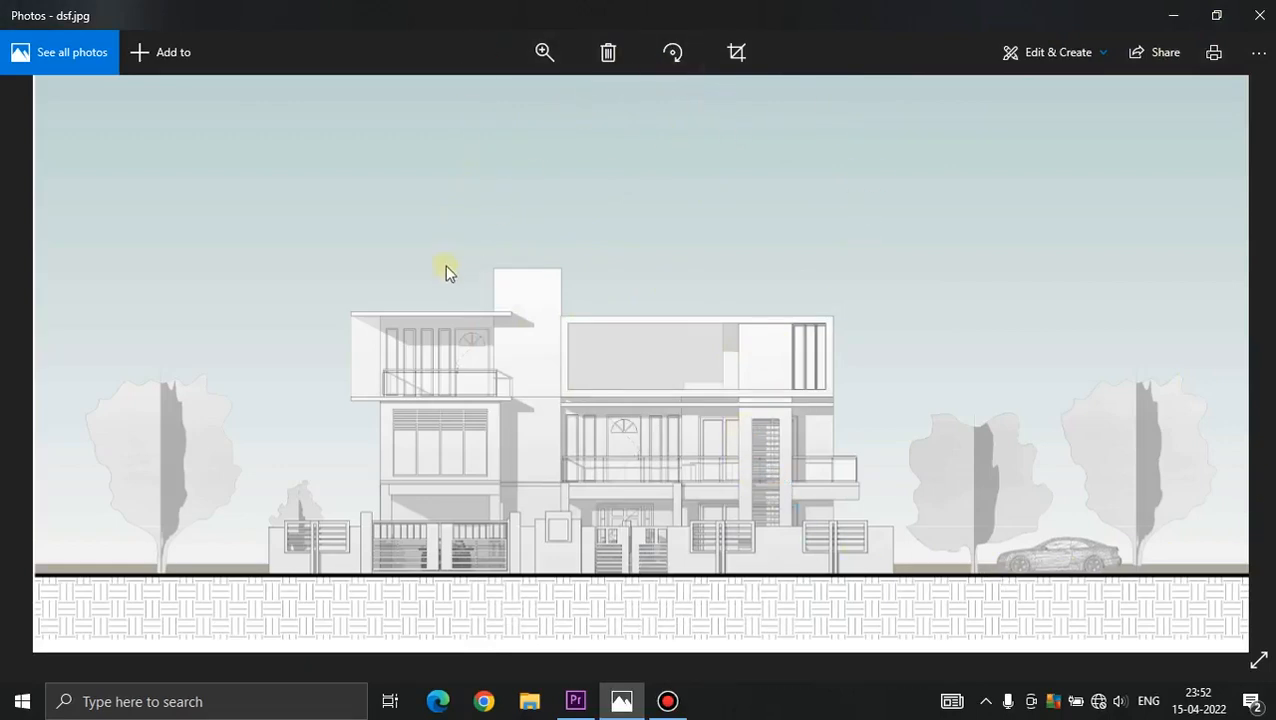
{"action": "left_click", "coordinate": [1133, 52]}
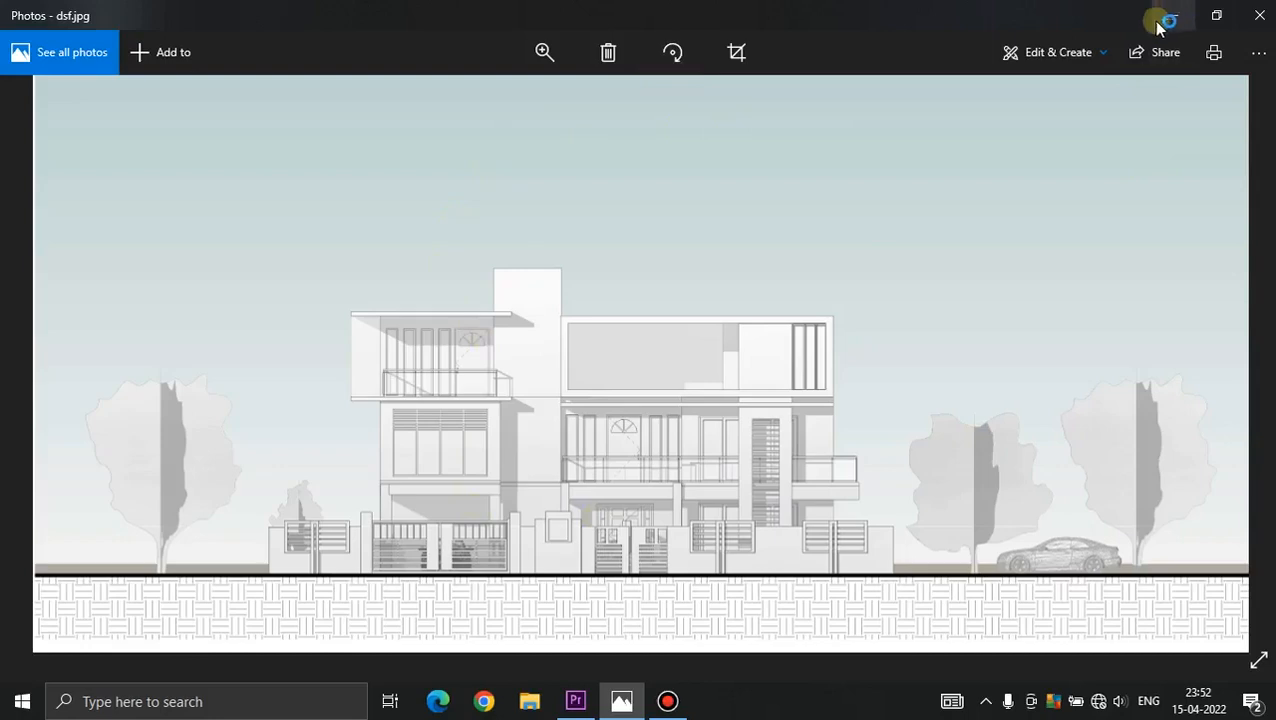